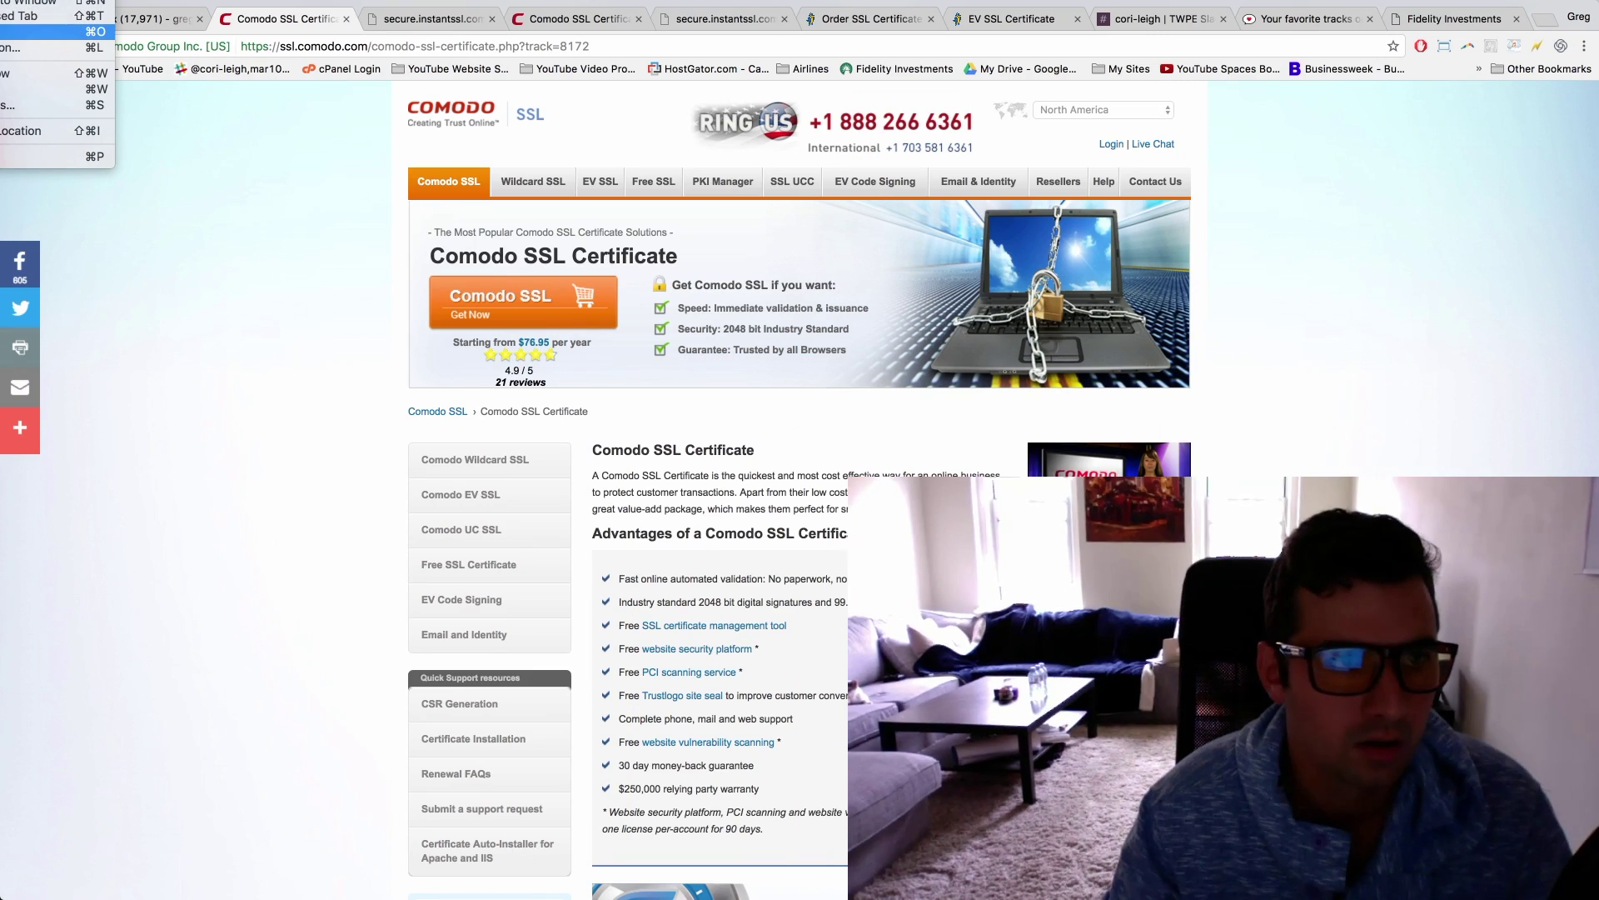
Reopen the three recently closed tabs: two HostGator portal pages and the Fun Beach Store site
key("super+shift+t")
key("super+shift+t")
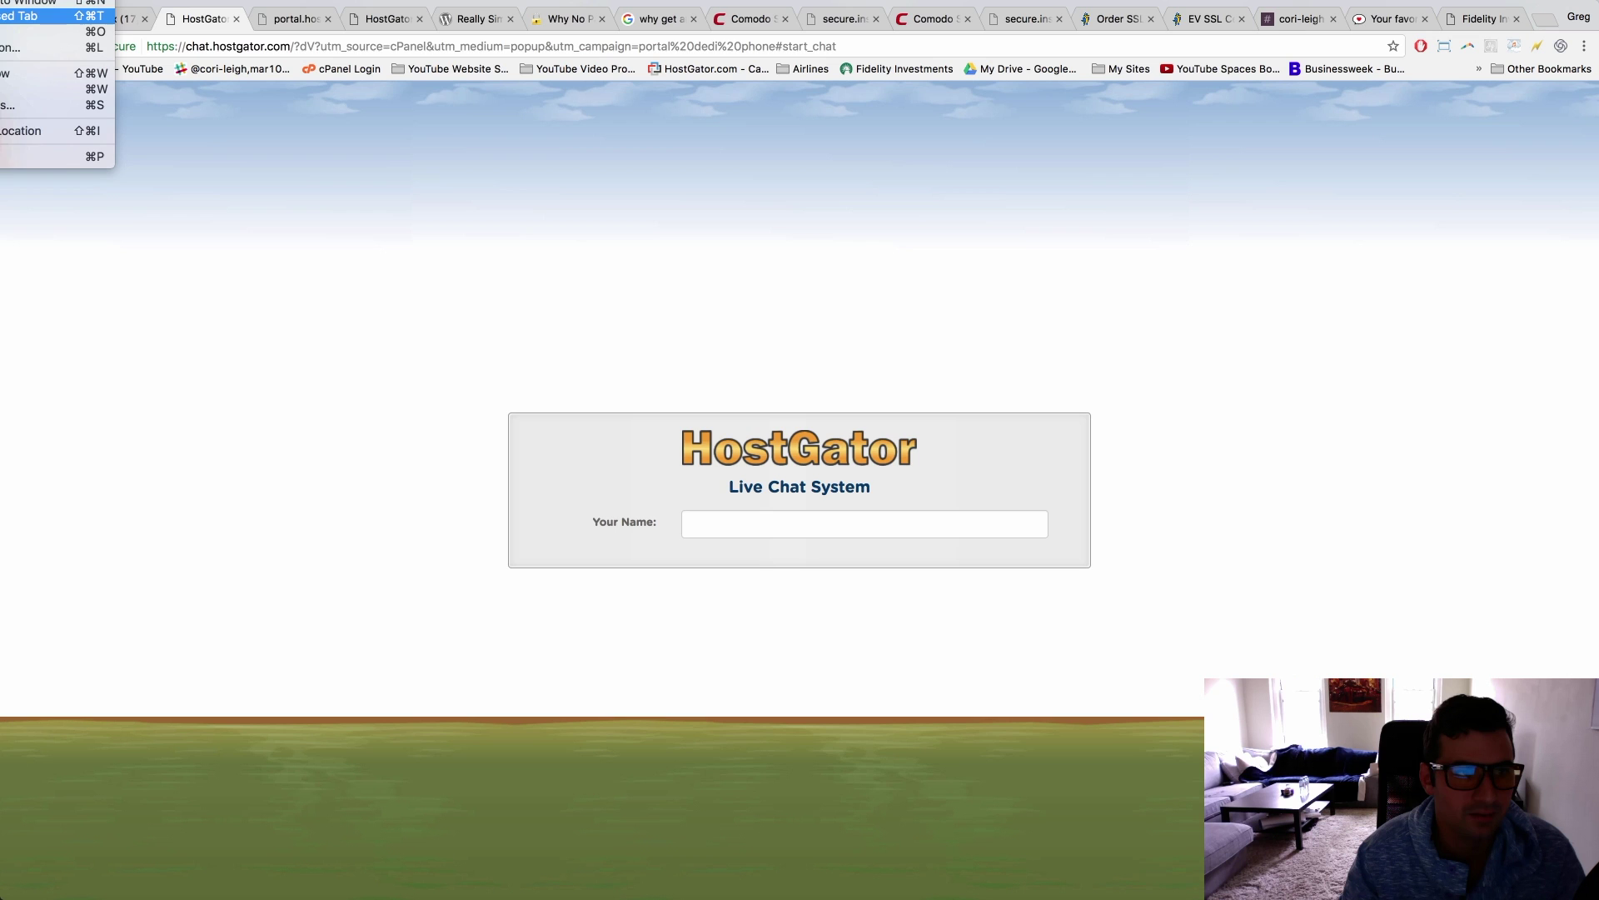
key("super+shift+t")
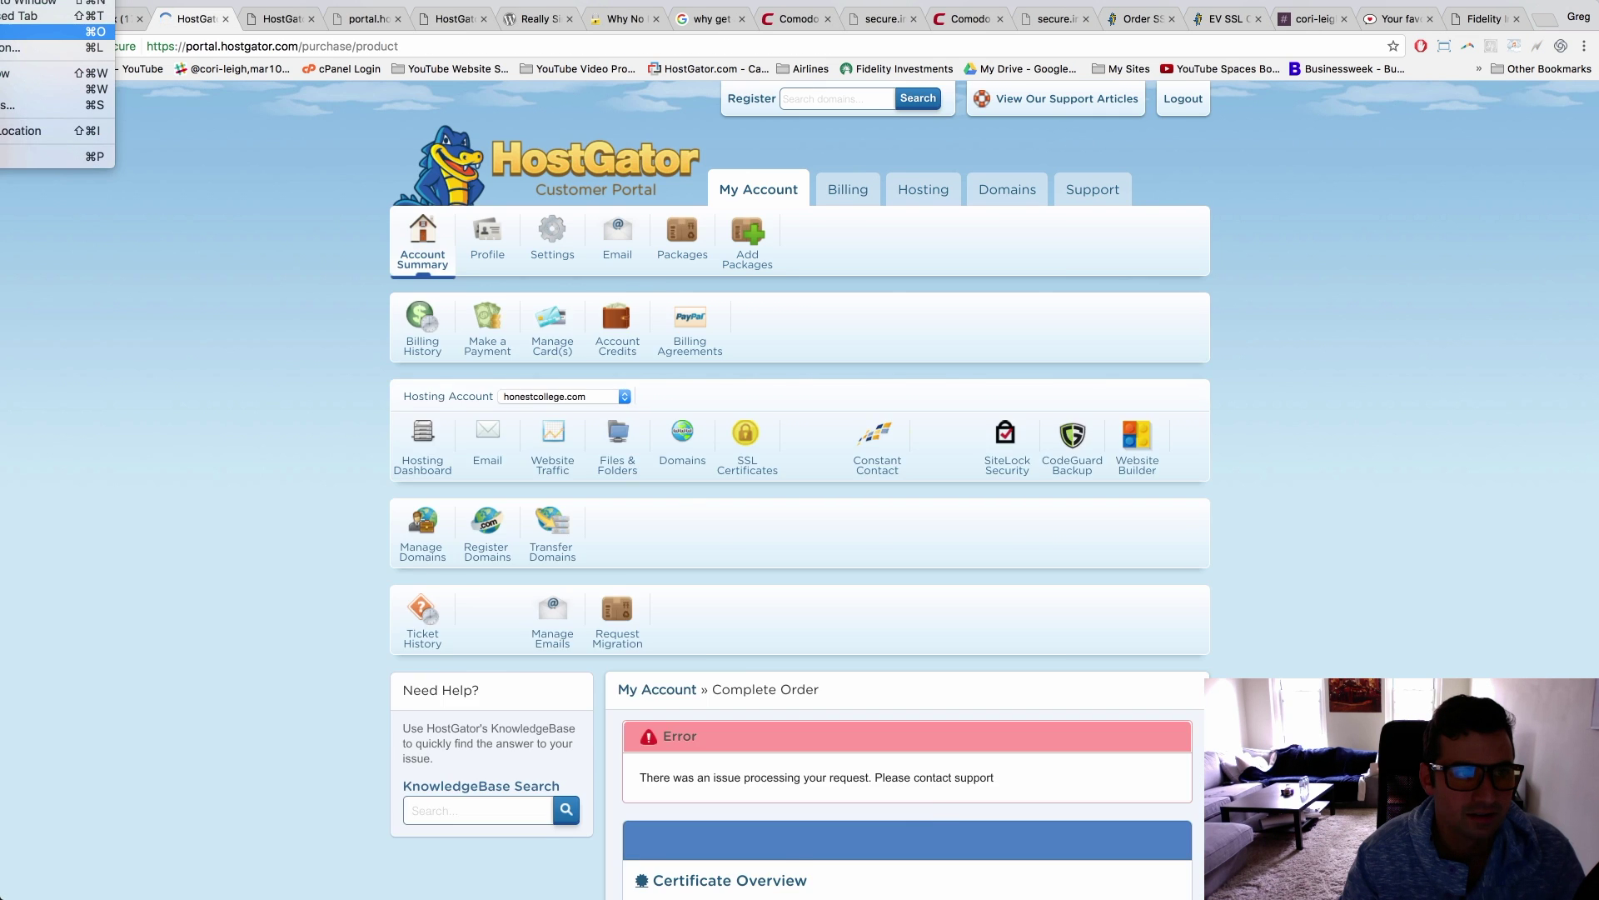
key("super+shift+t")
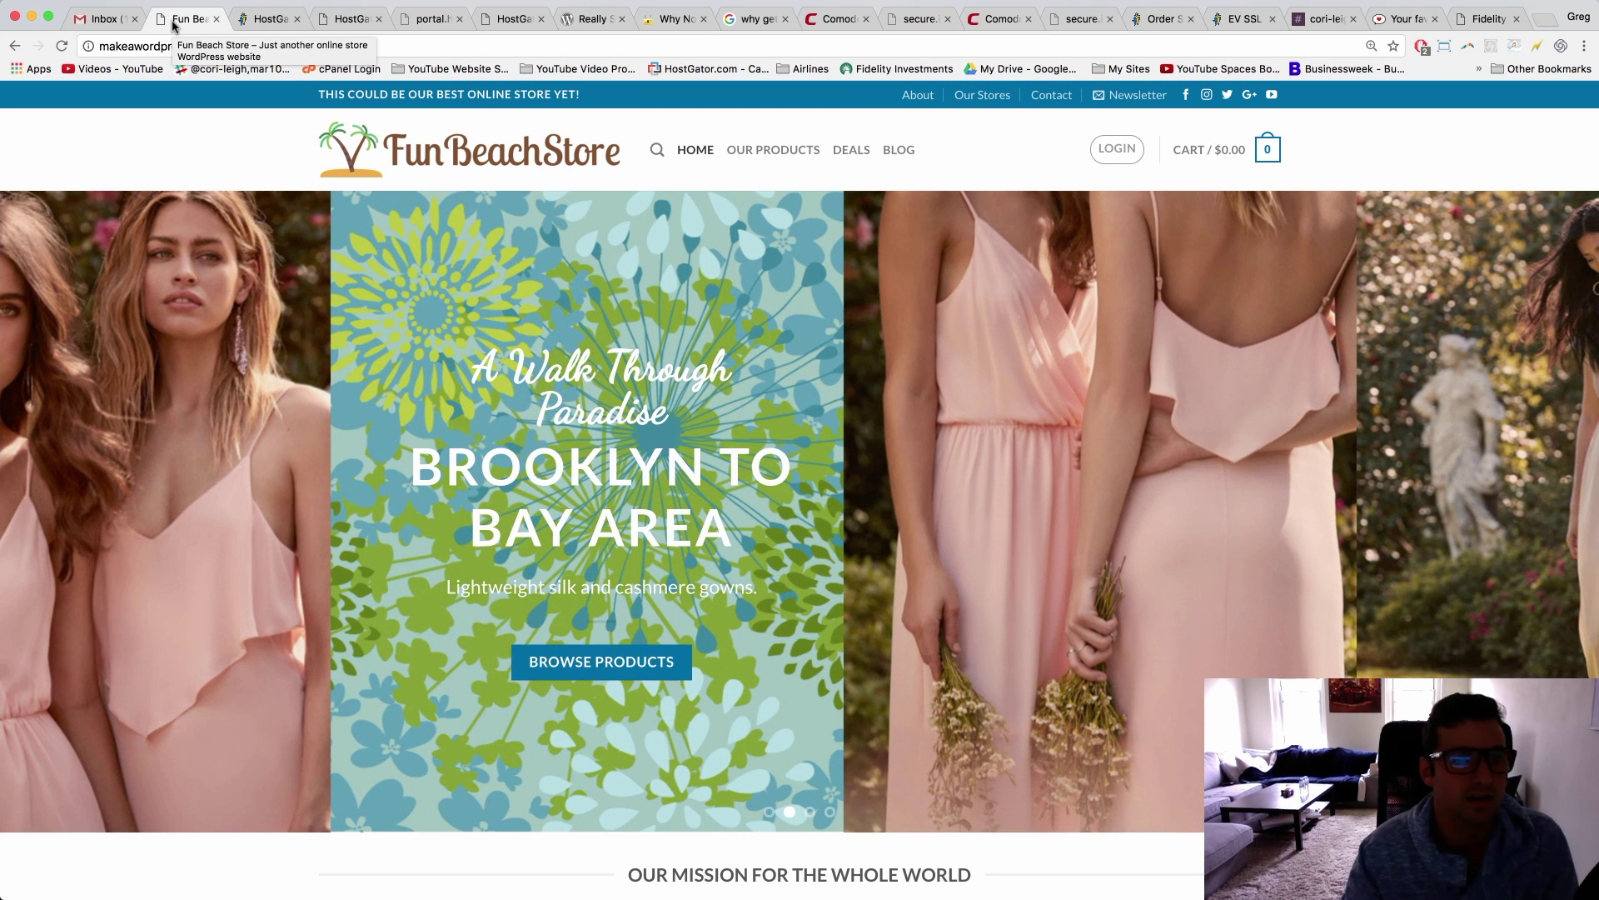
Check the site's connection info, then load the /wp-admin login page
left_click(87, 47)
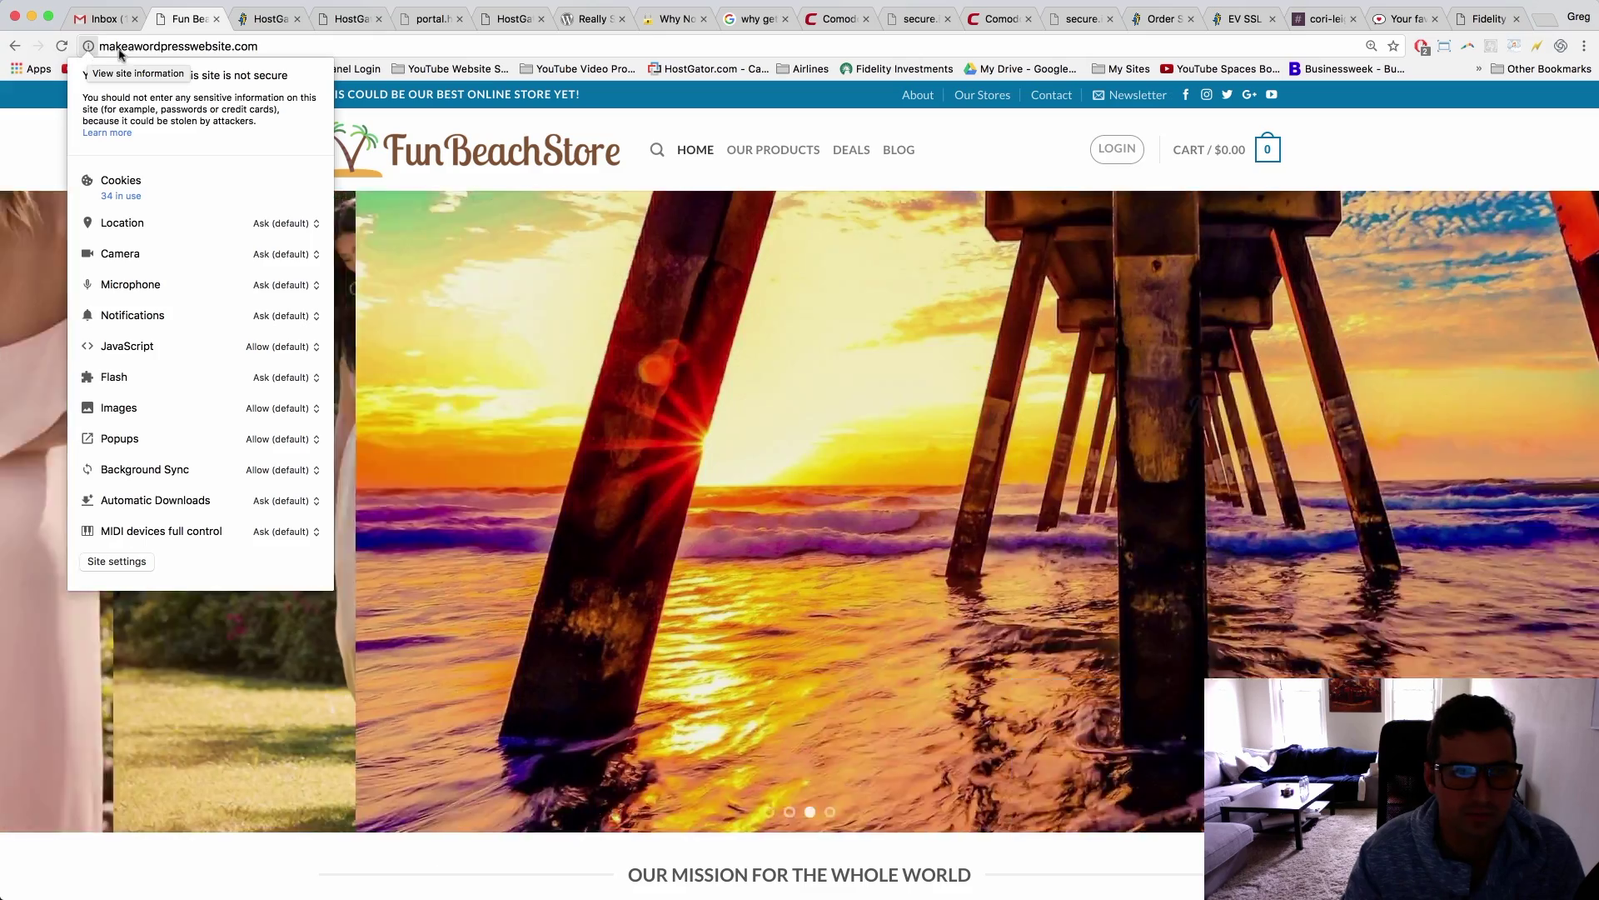
left_click(266, 46)
type("/wp-admin")
key("Return")
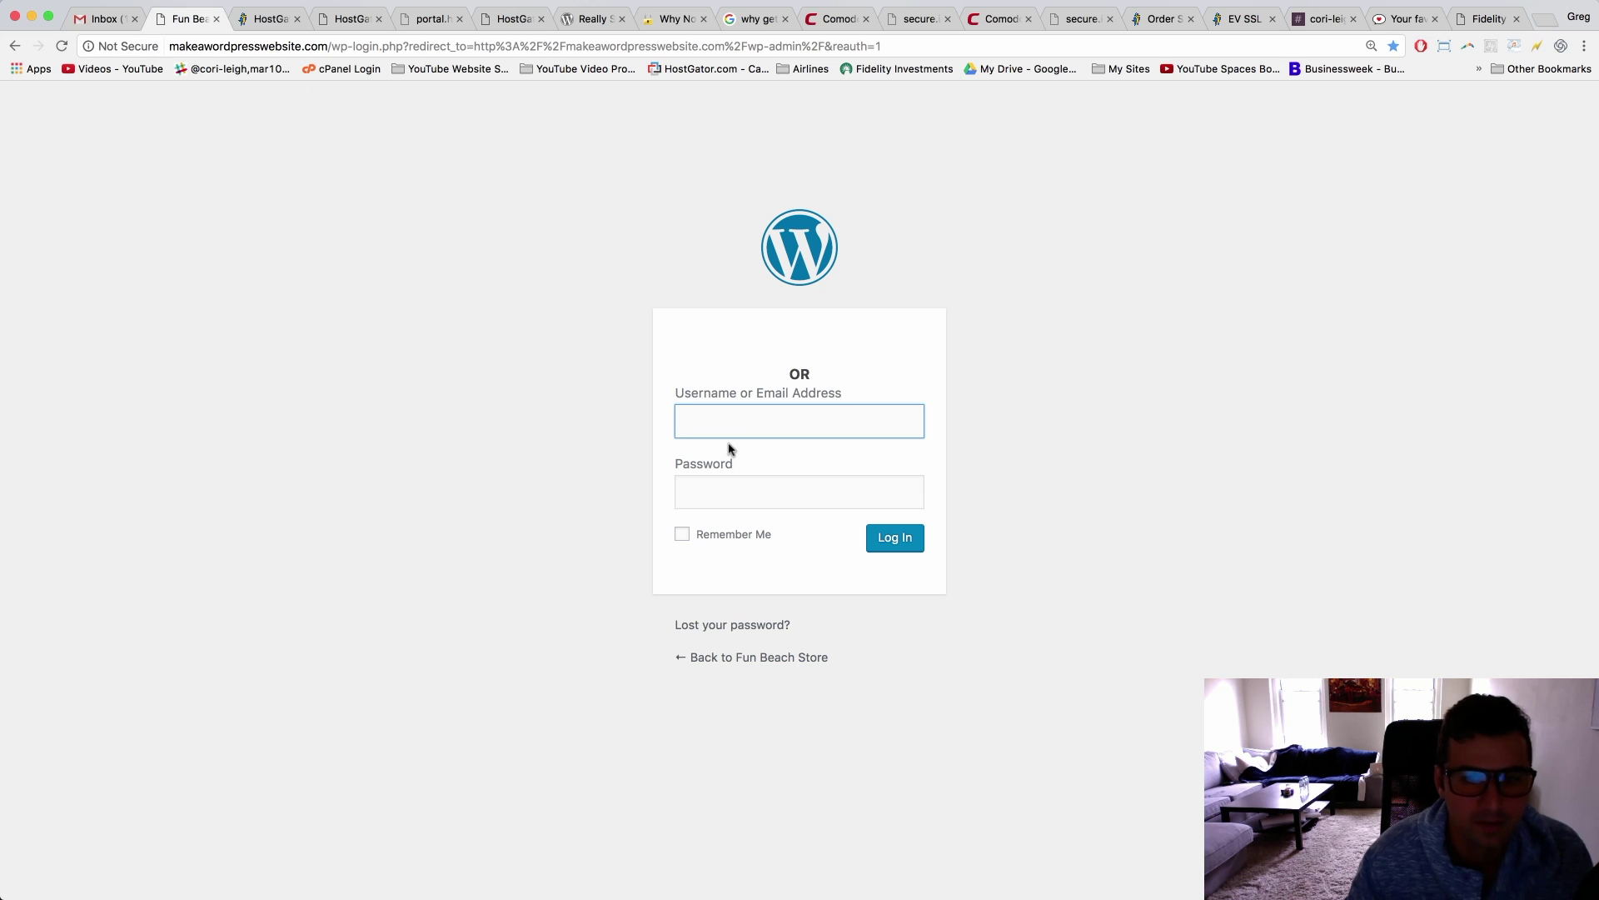
Log in to WordPress with the admin username and password
type("Greg")
key("Tab")
type("••")
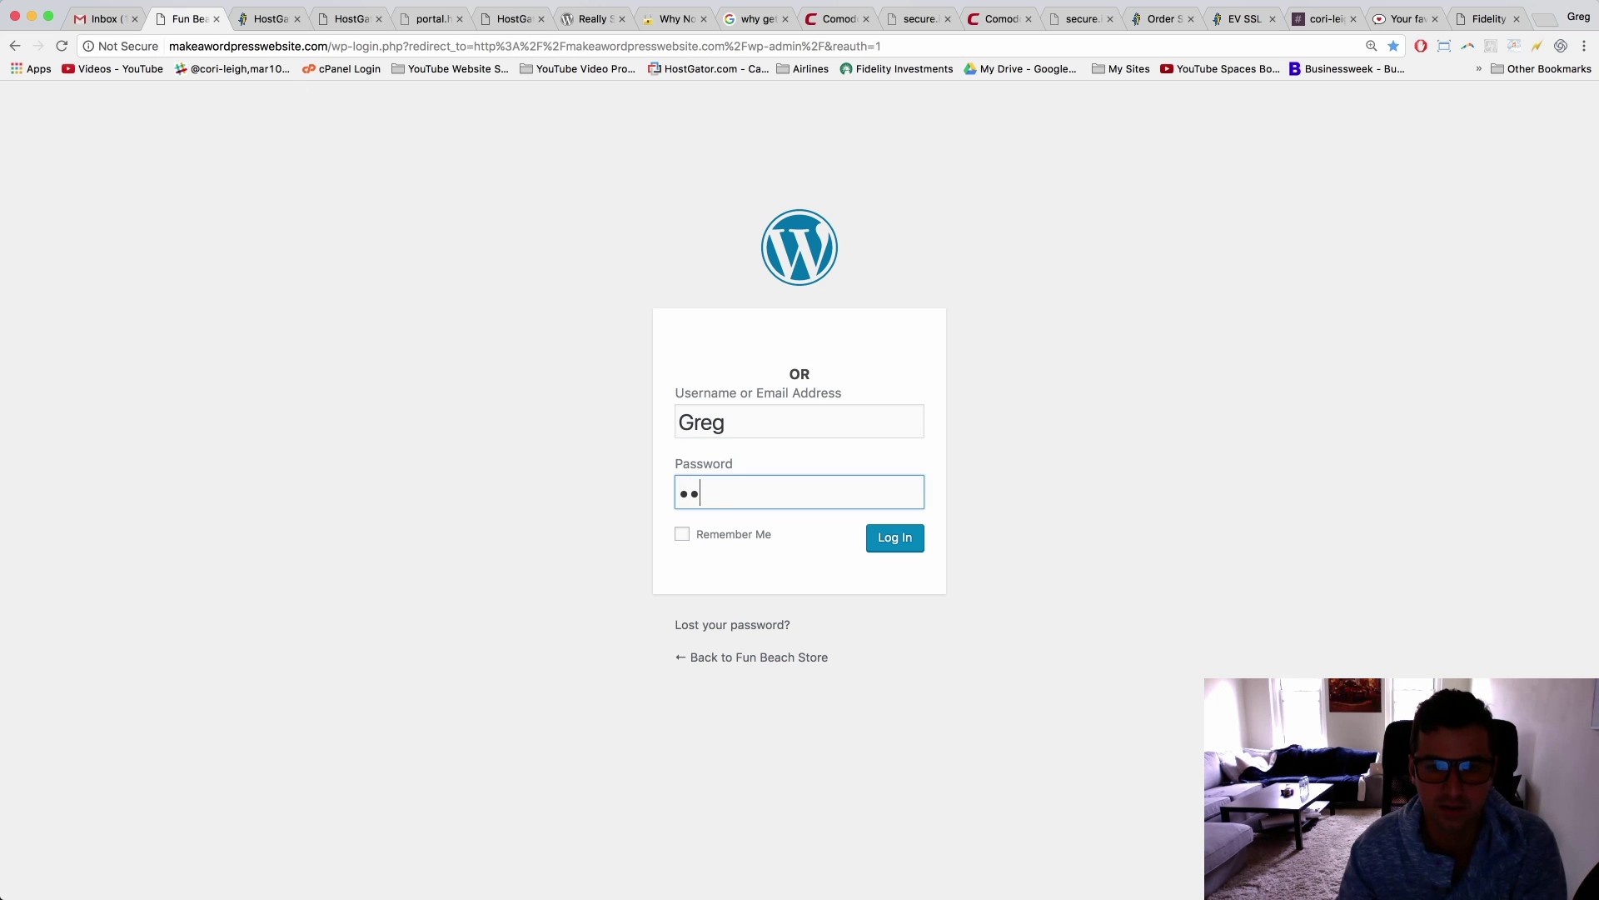
type("•••••••••")
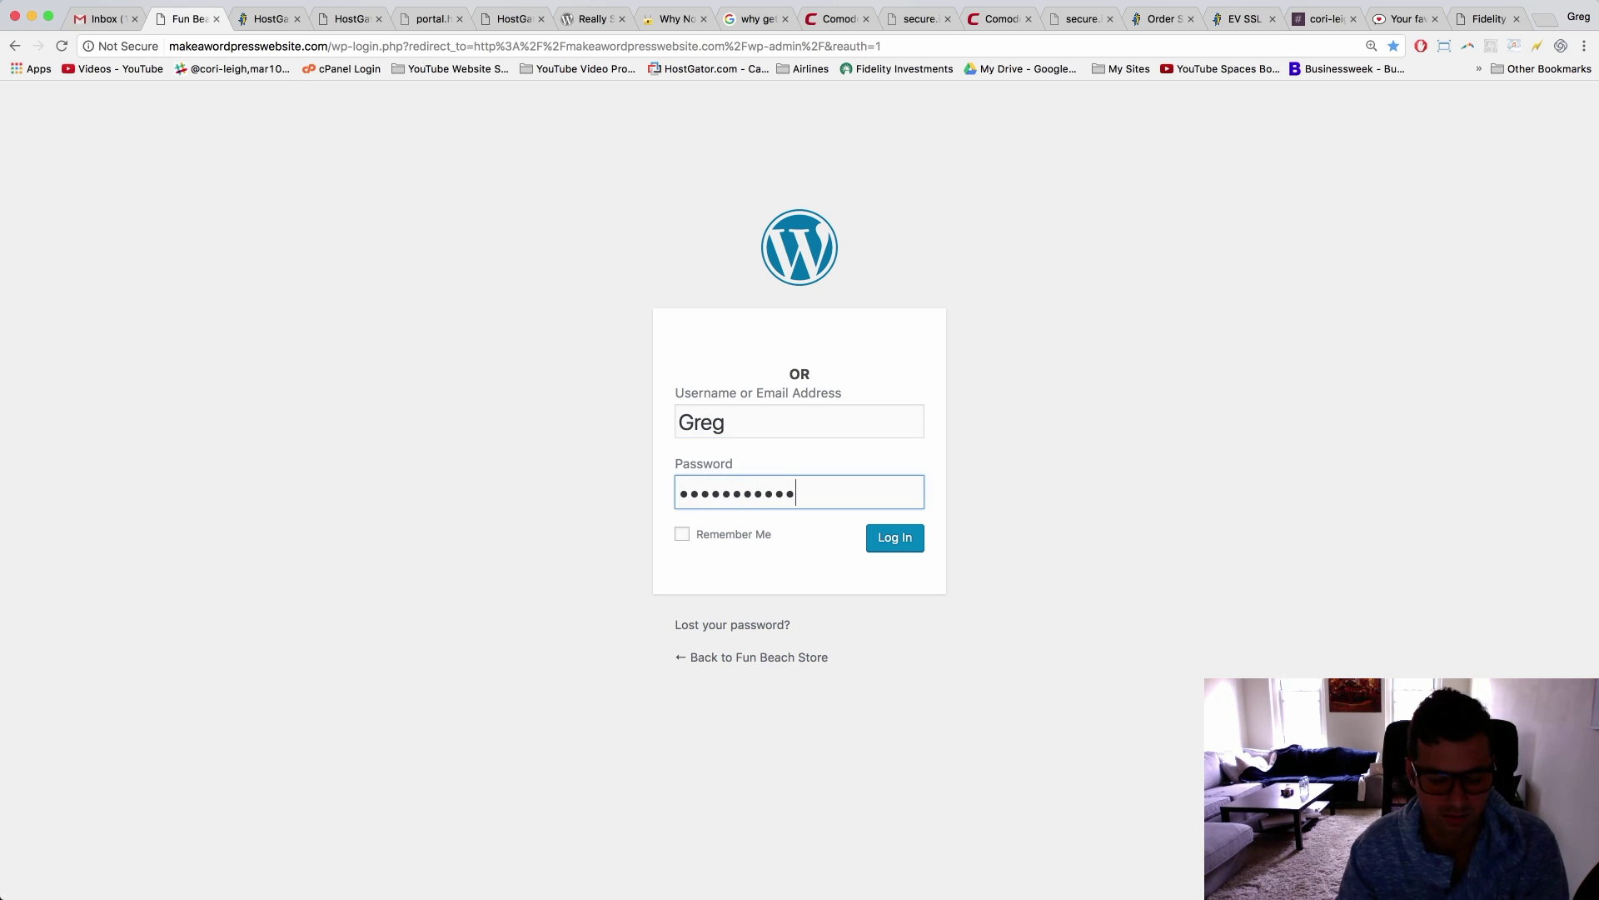
type("•")
key("Return")
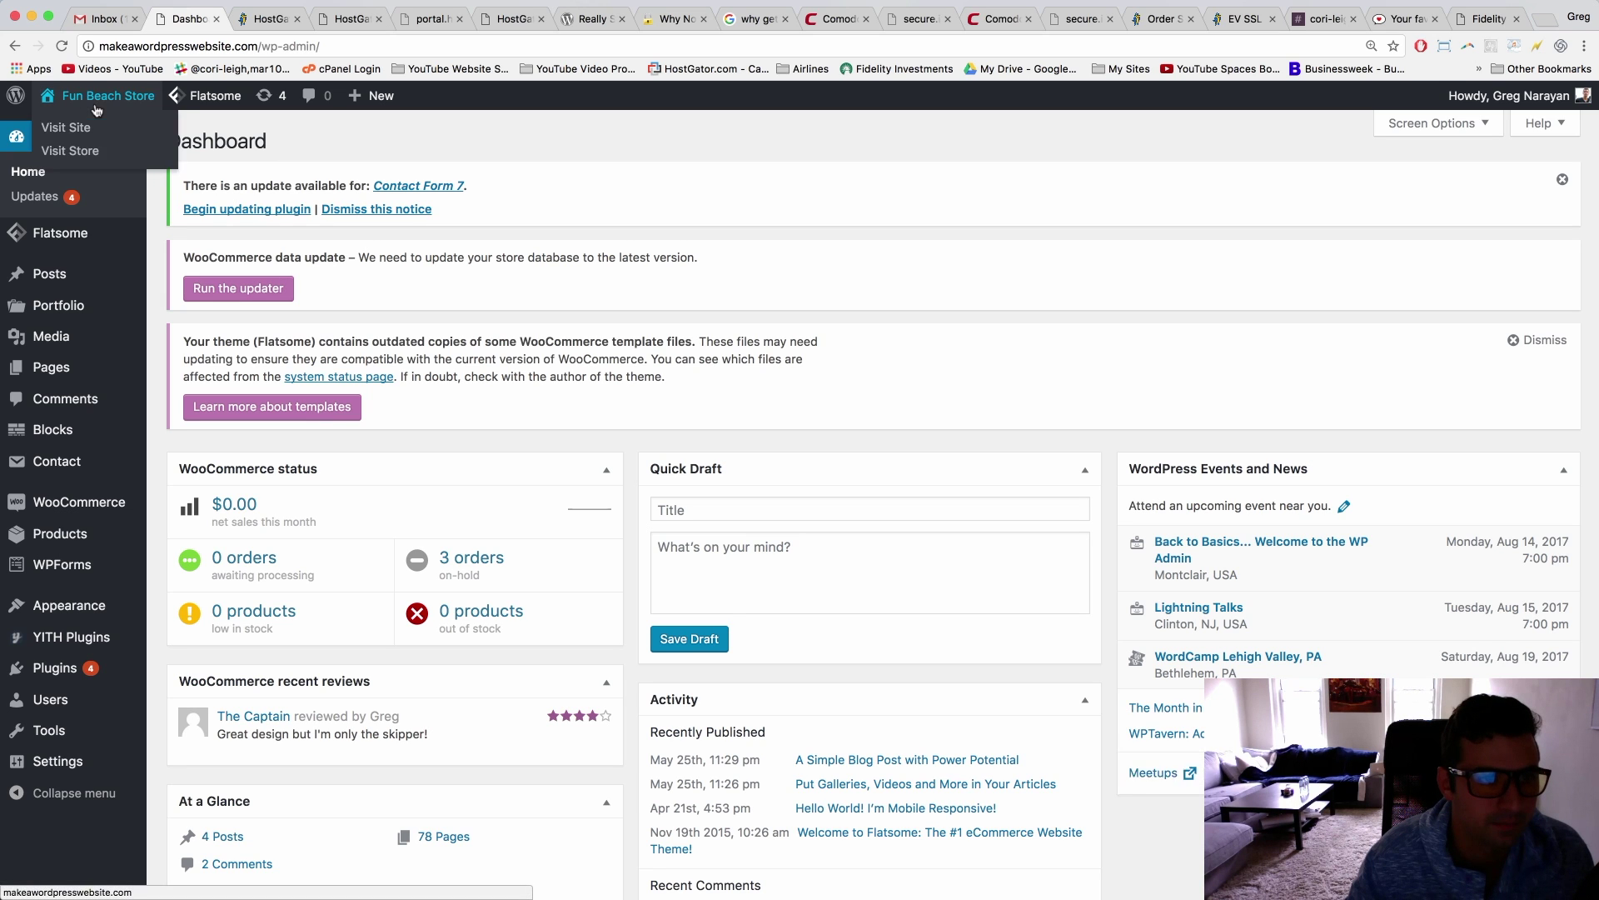
left_click(593, 19)
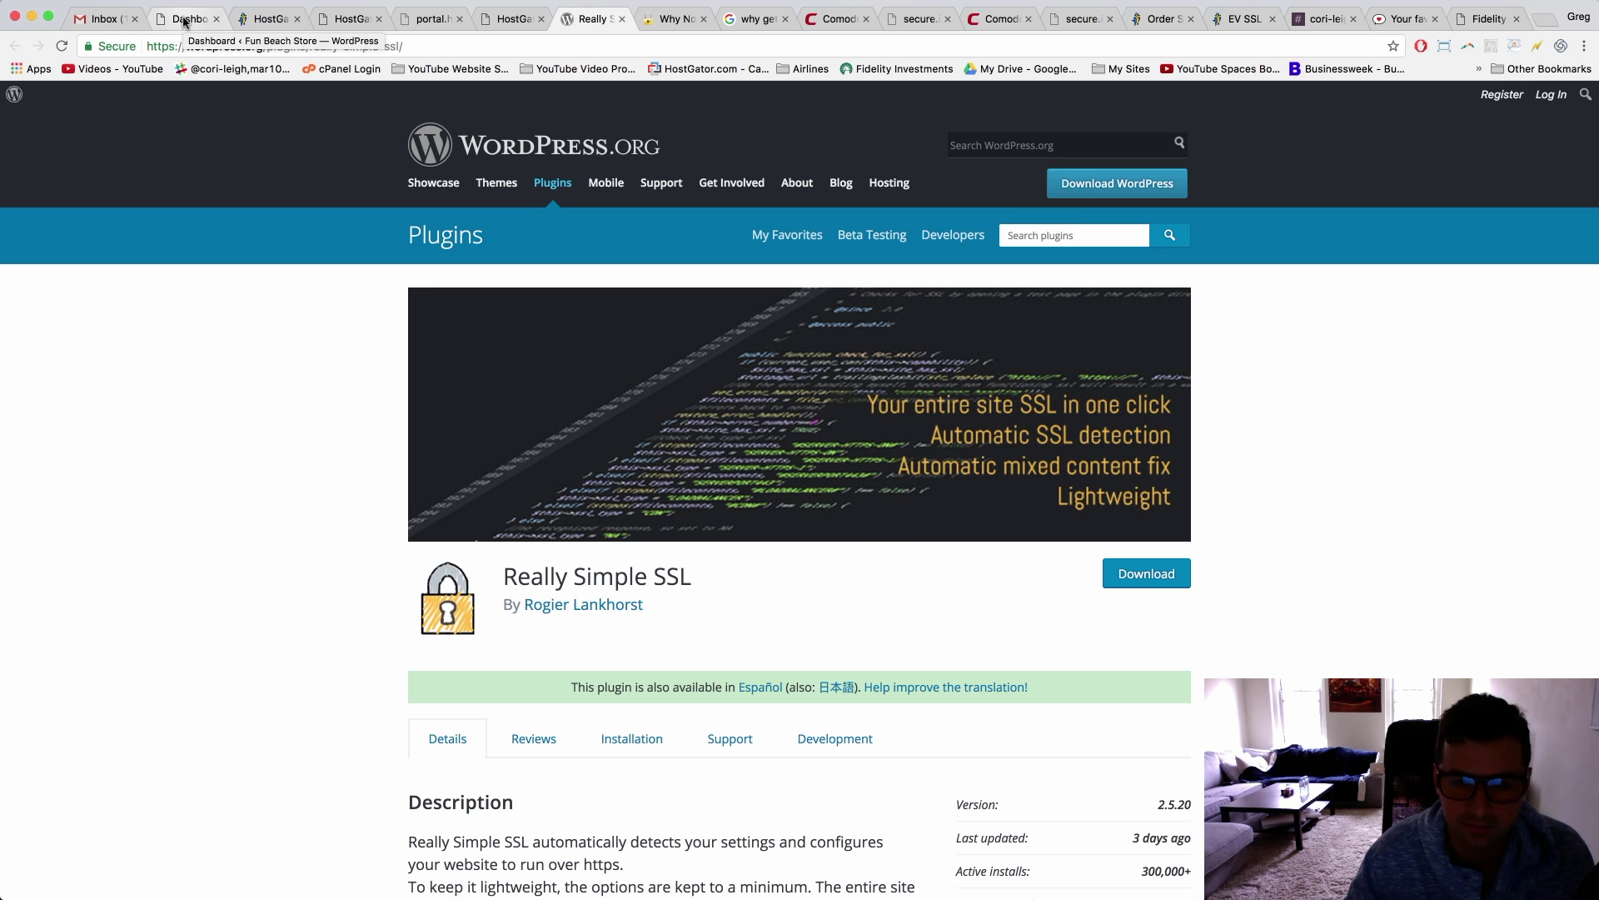
scroll(759, 581, "down", 3)
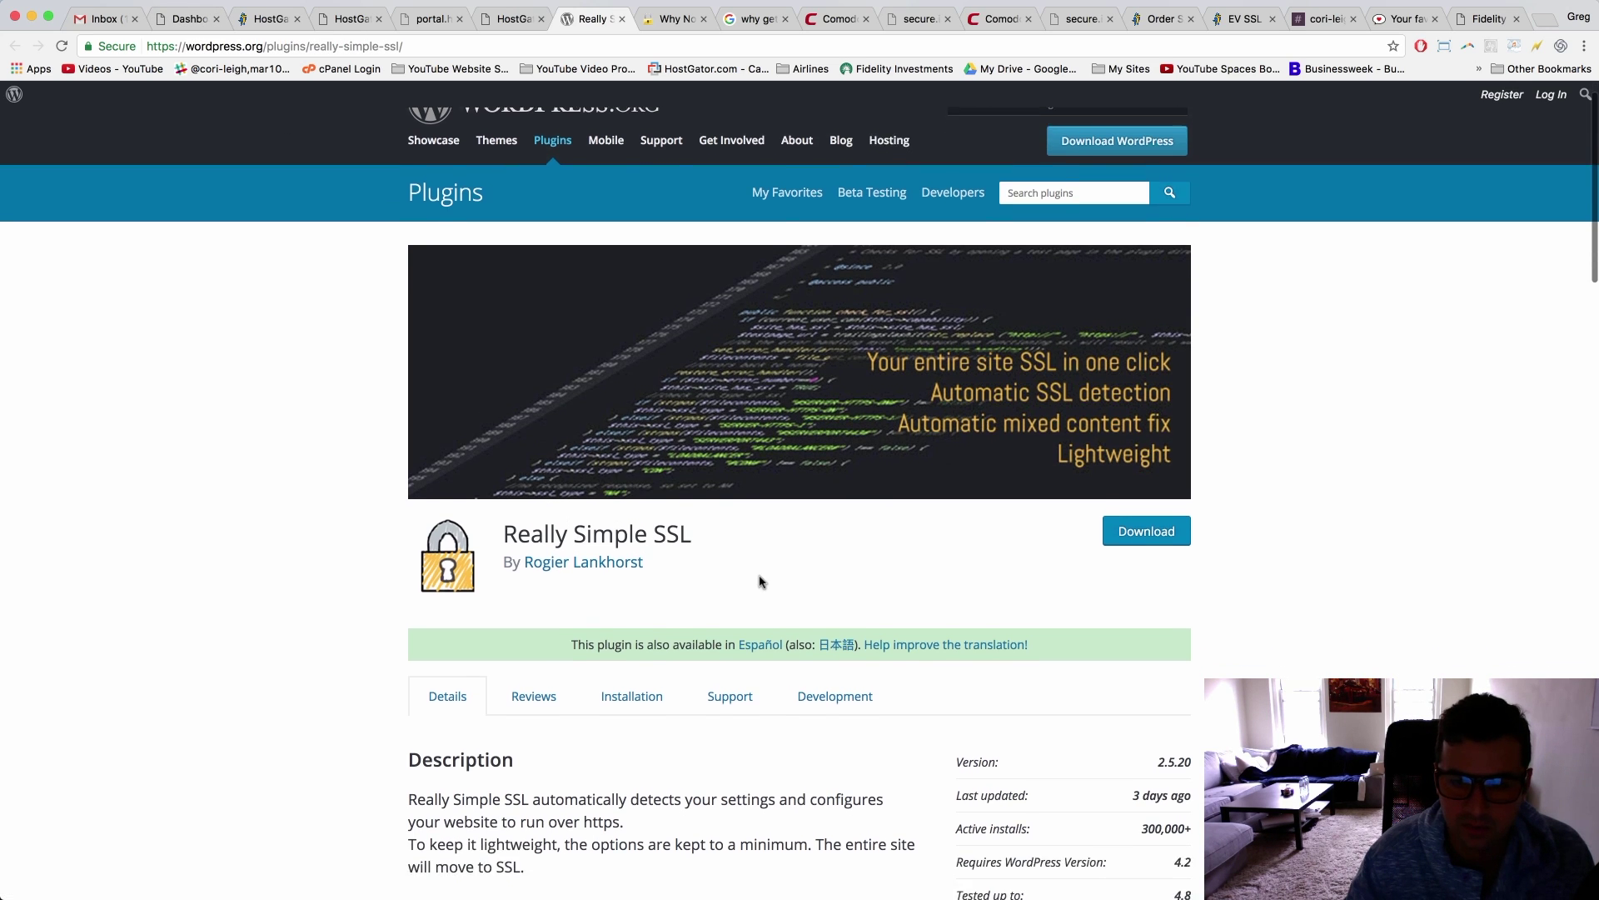
scroll(760, 582, "down", 10)
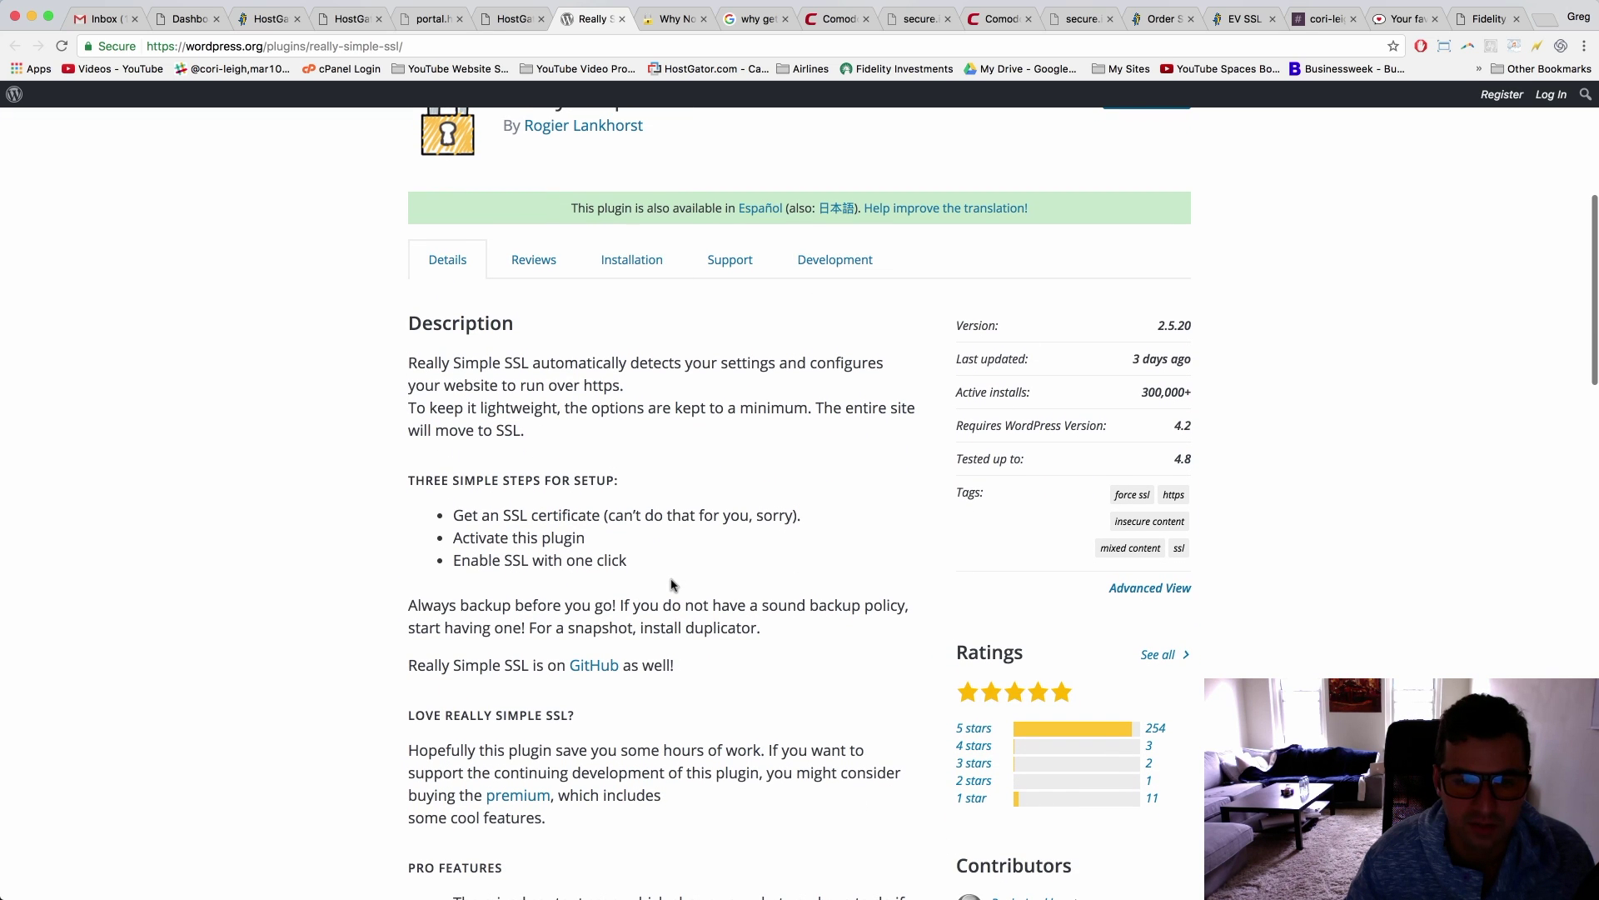
scroll(675, 585, "up", 3)
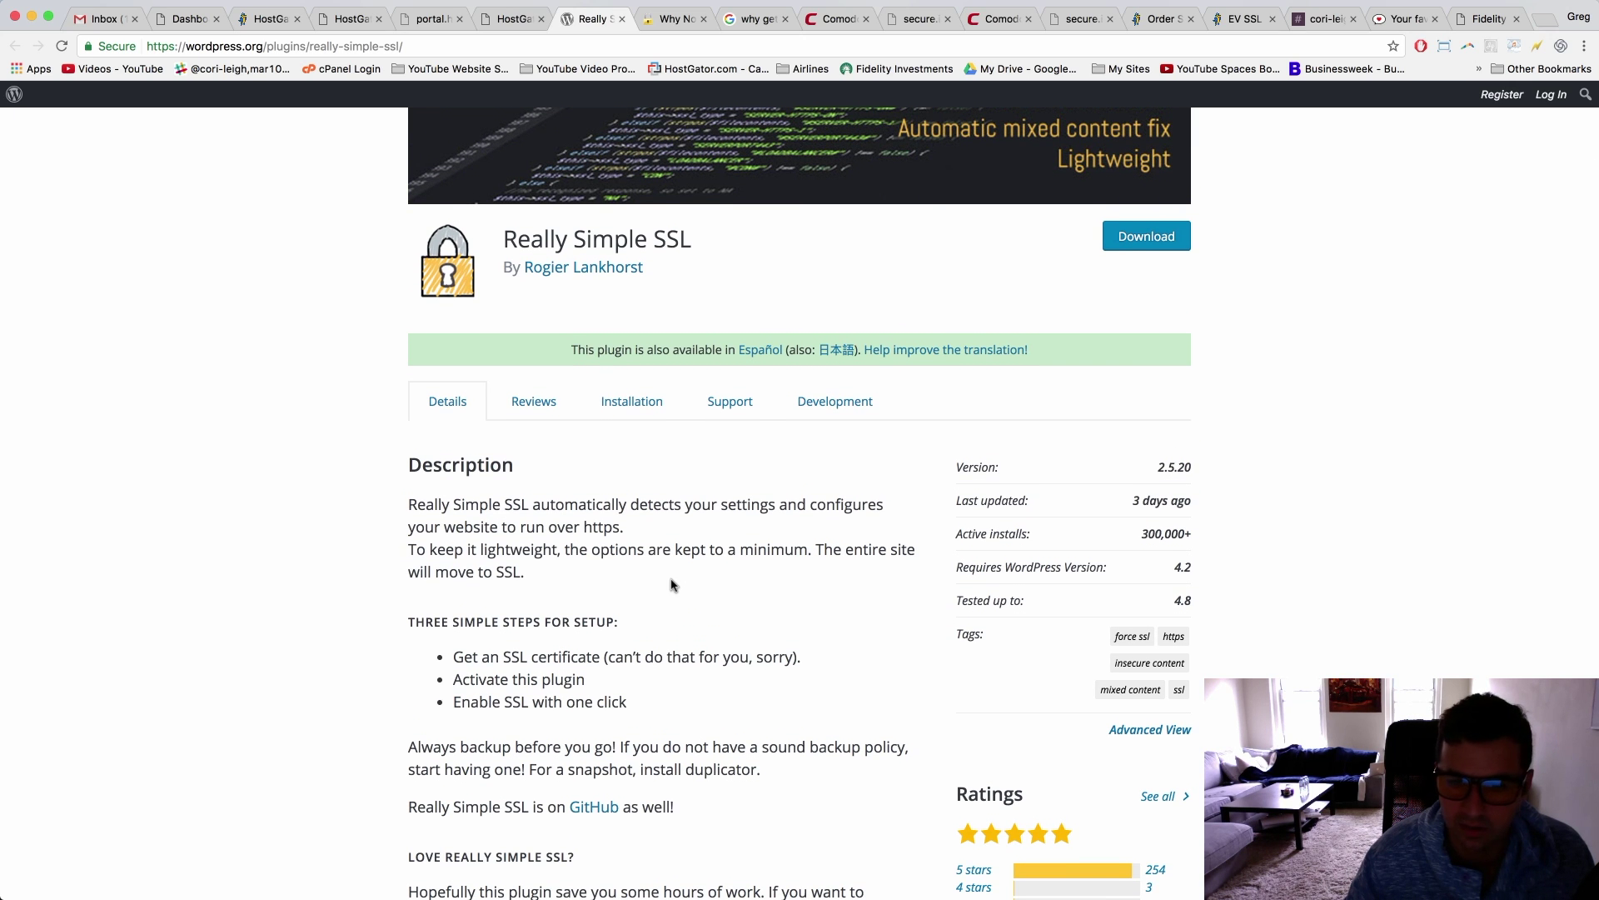
scroll(673, 585, "up", 1)
scroll(671, 578, "up", 1)
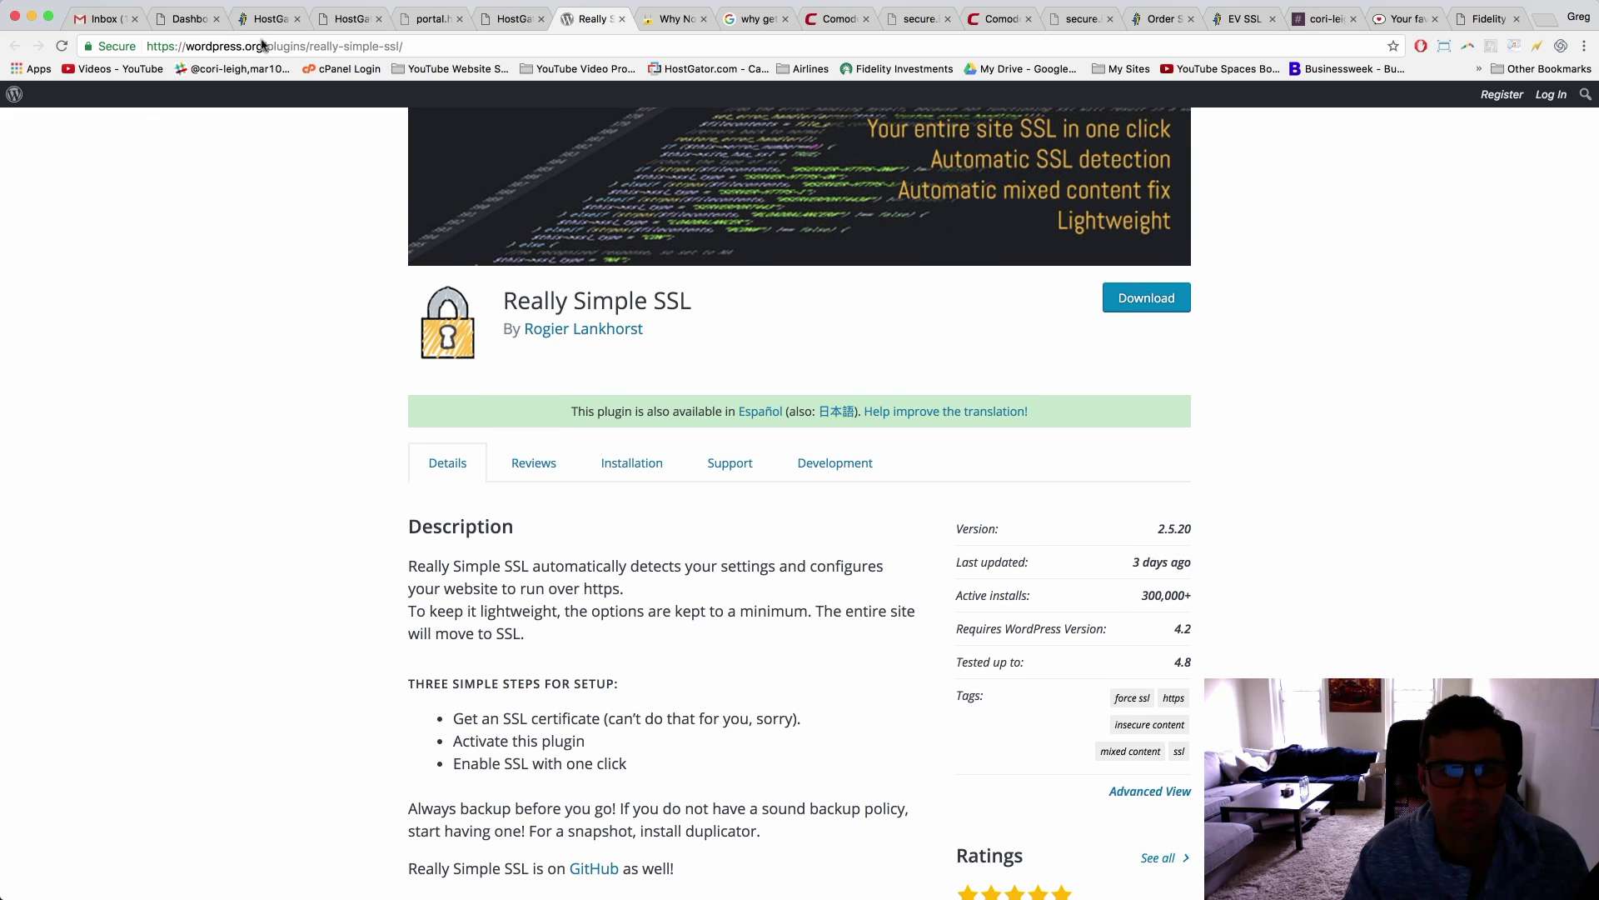
left_click(191, 19)
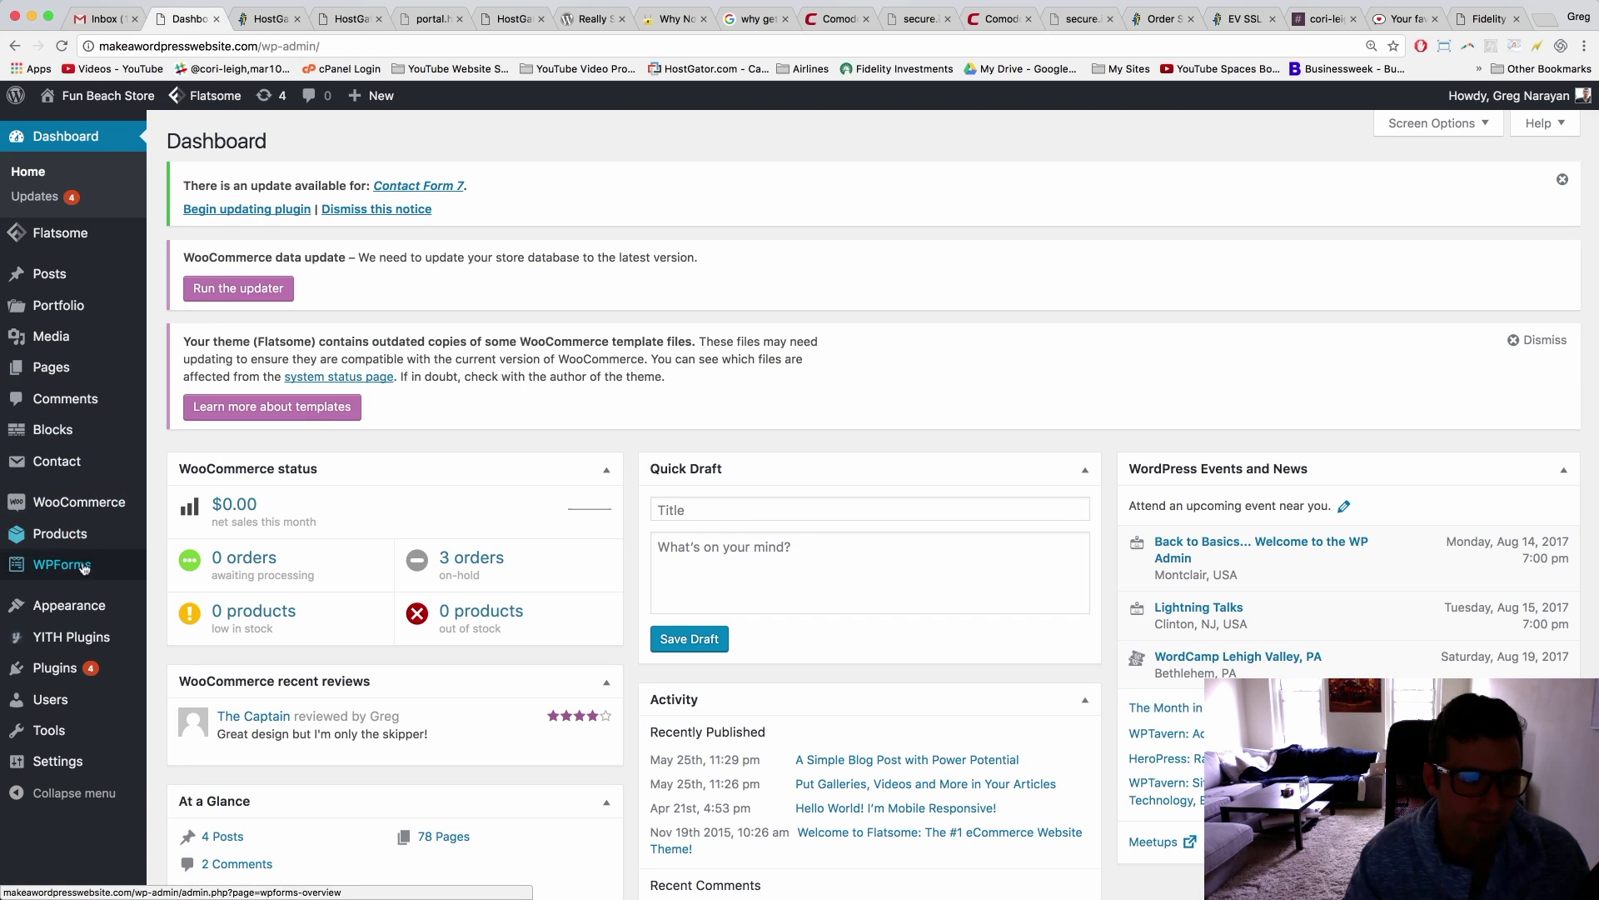
Search Plugins > Add New for 'really simple ssl' and scroll to the results
left_click(87, 662)
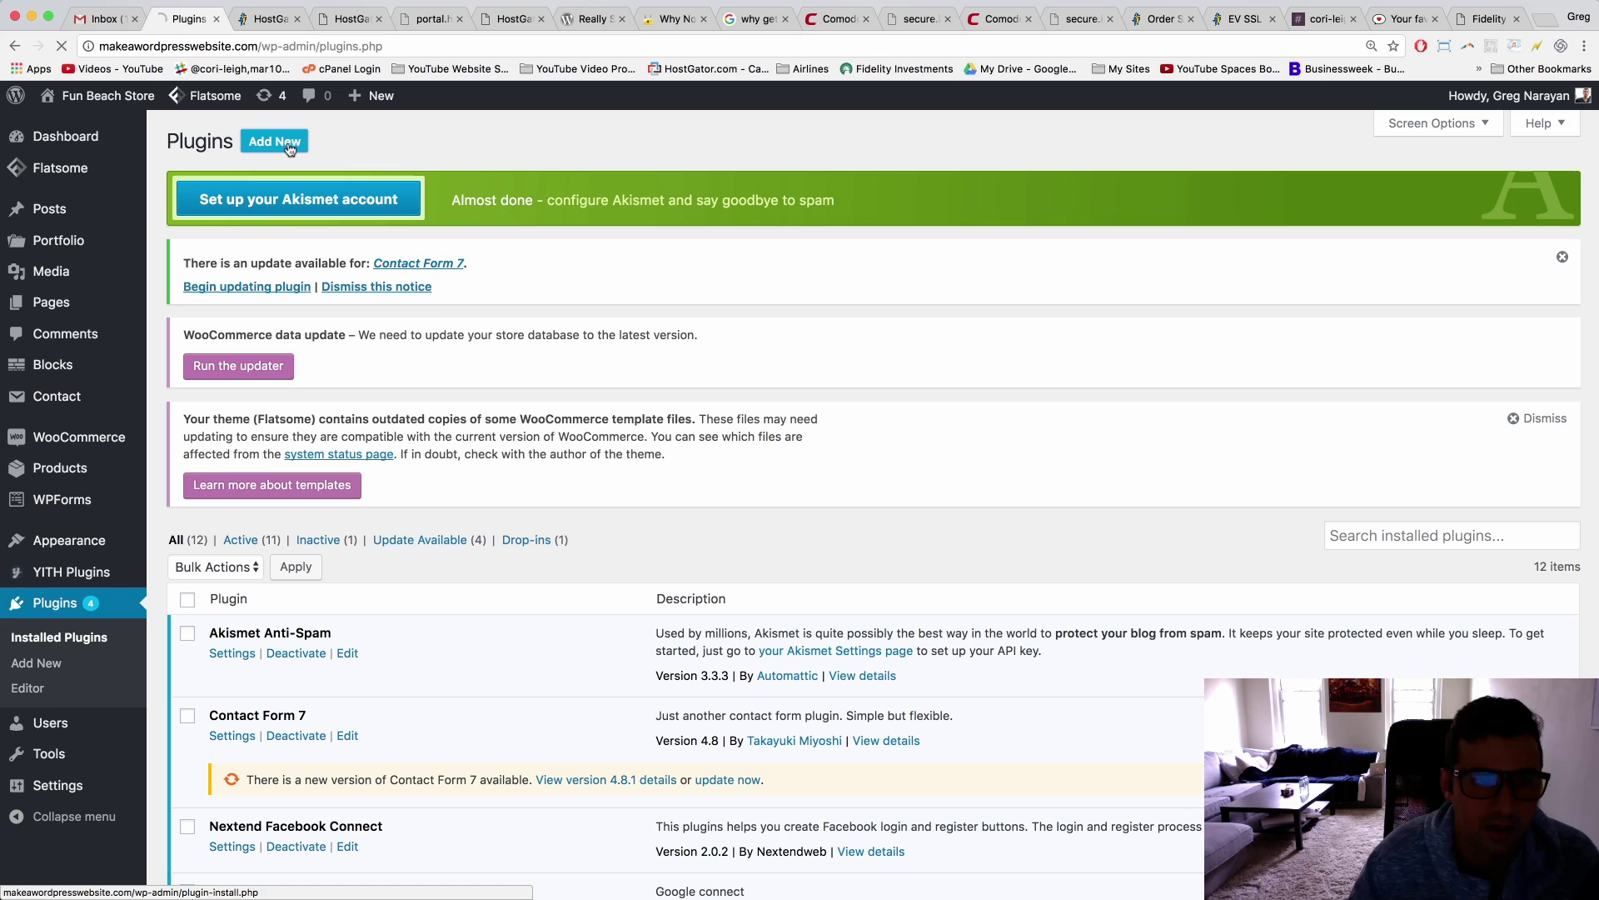
left_click(289, 149)
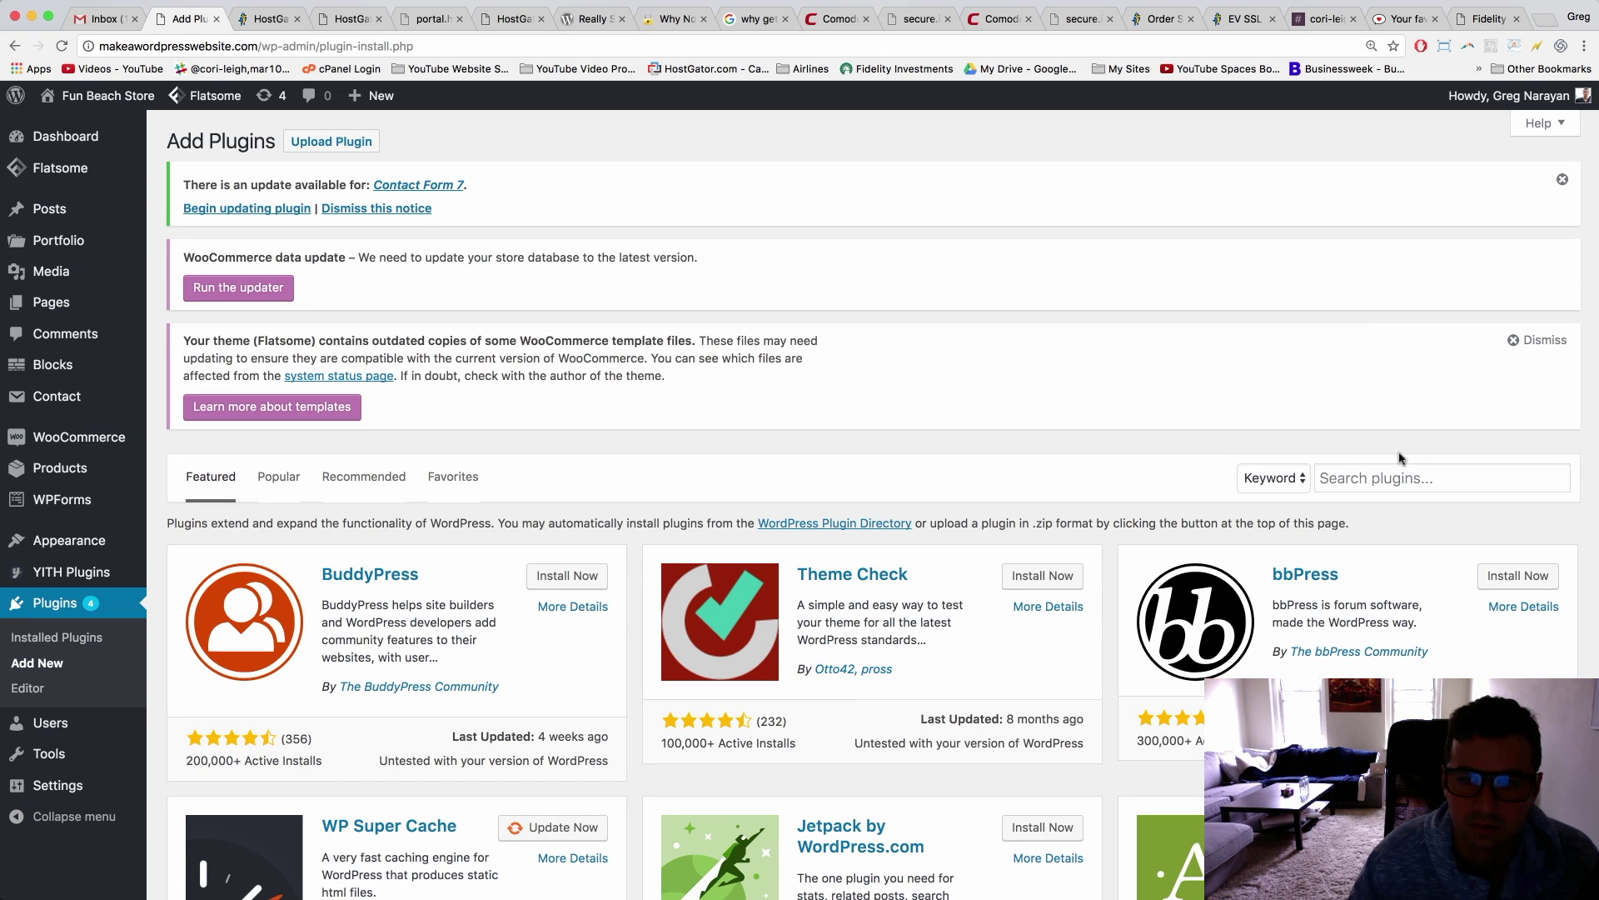
left_click(1374, 481)
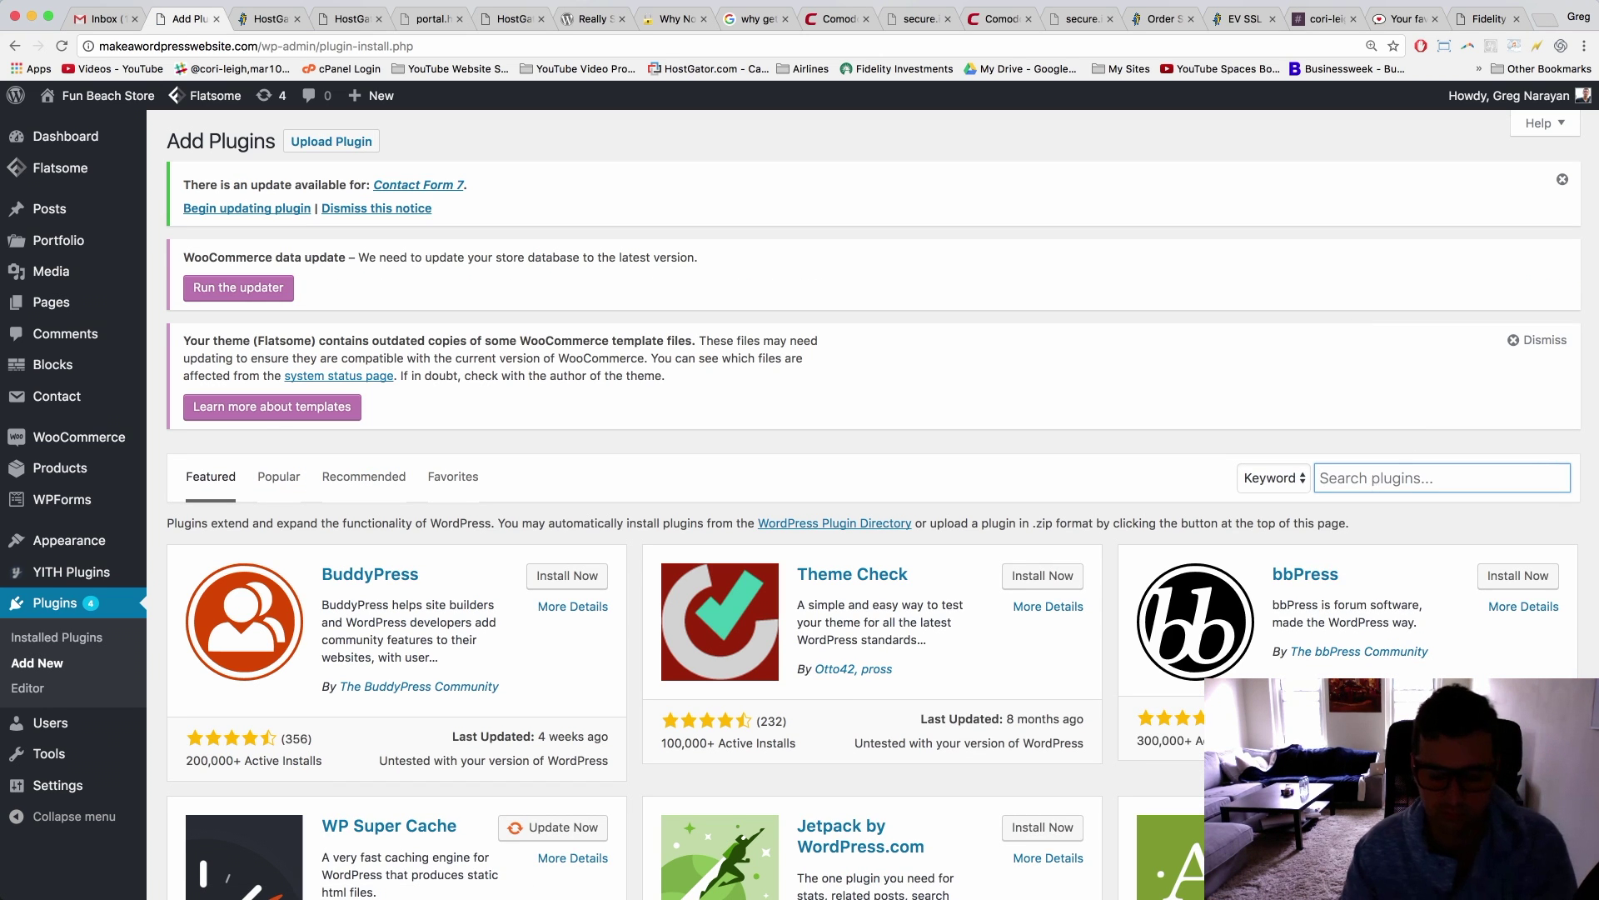
type("really siple s")
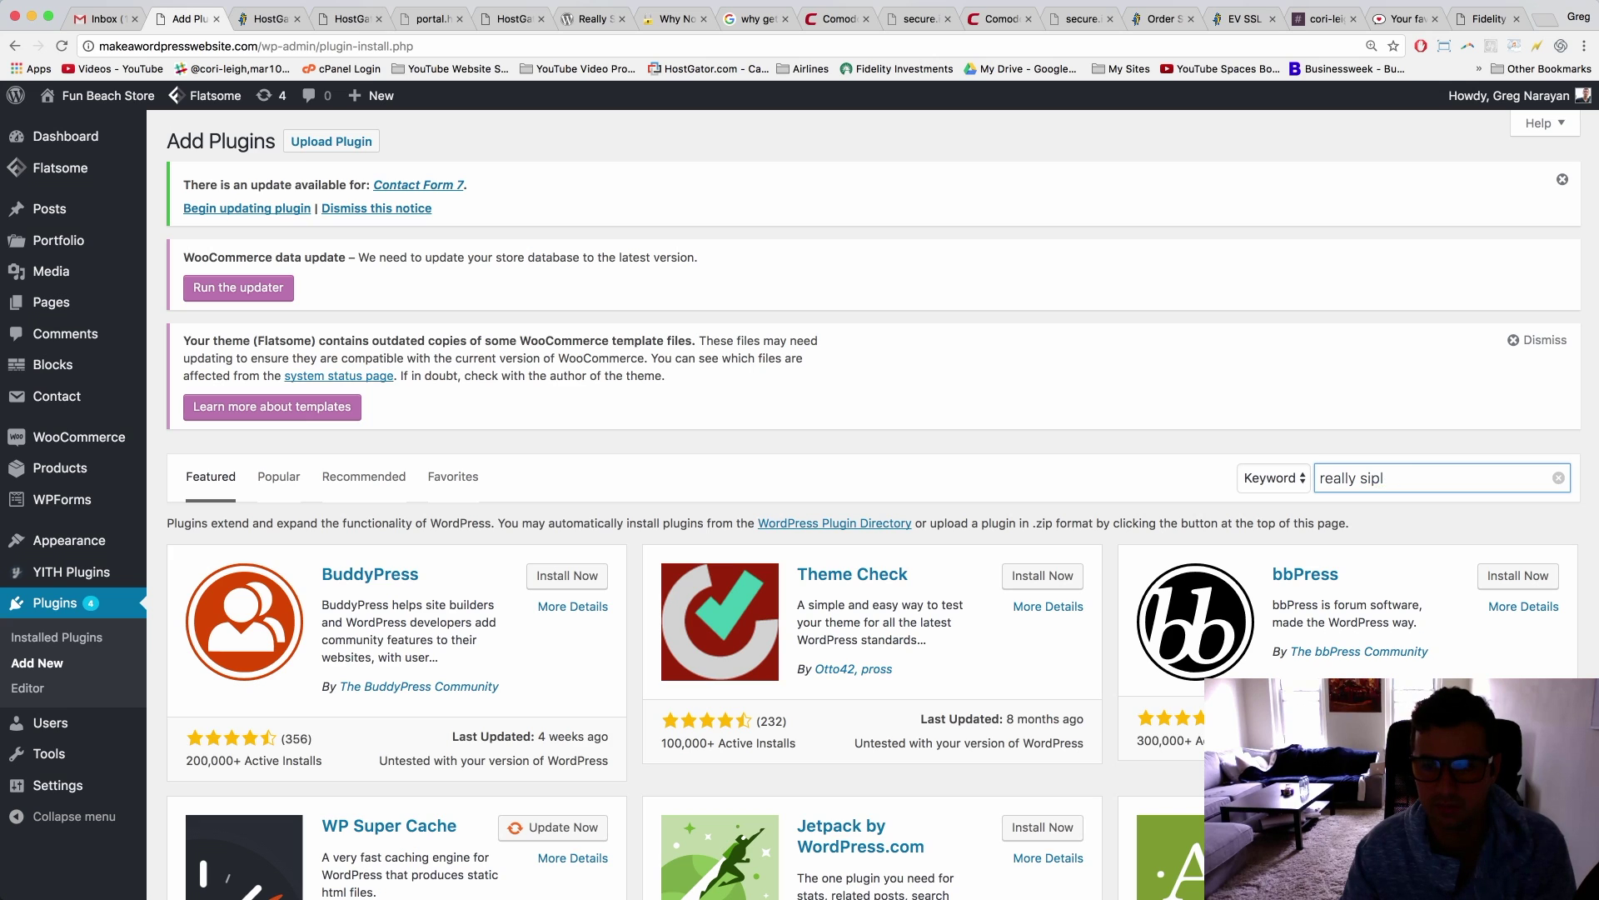
key("BackSpace")
key("BackSpace")
type("mple ssl")
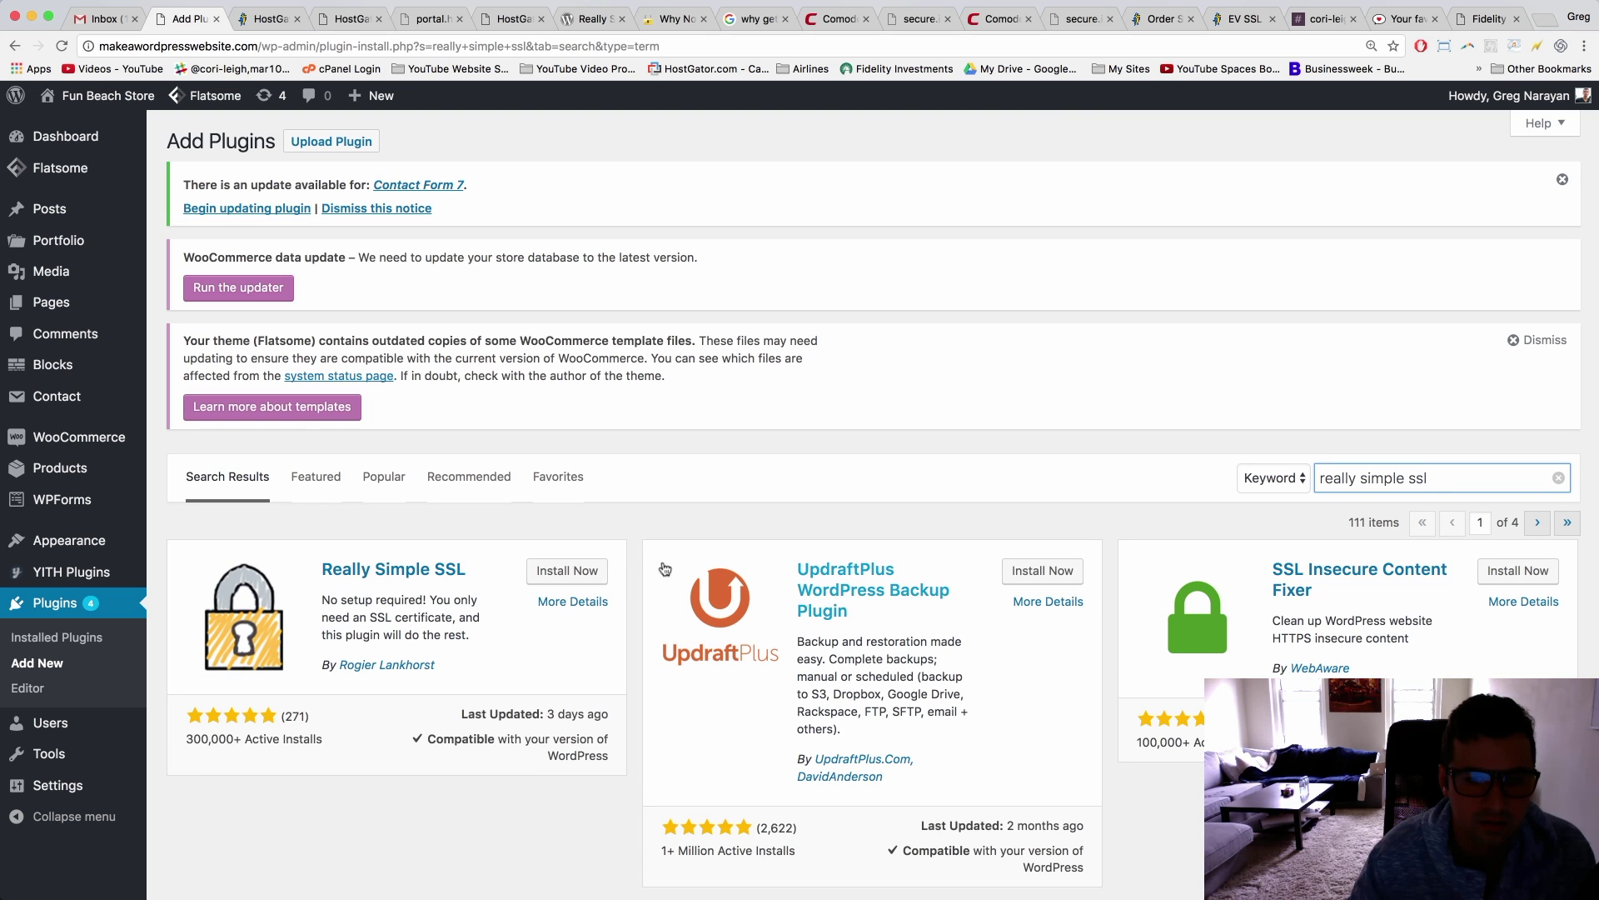
scroll(631, 567, "down", 4)
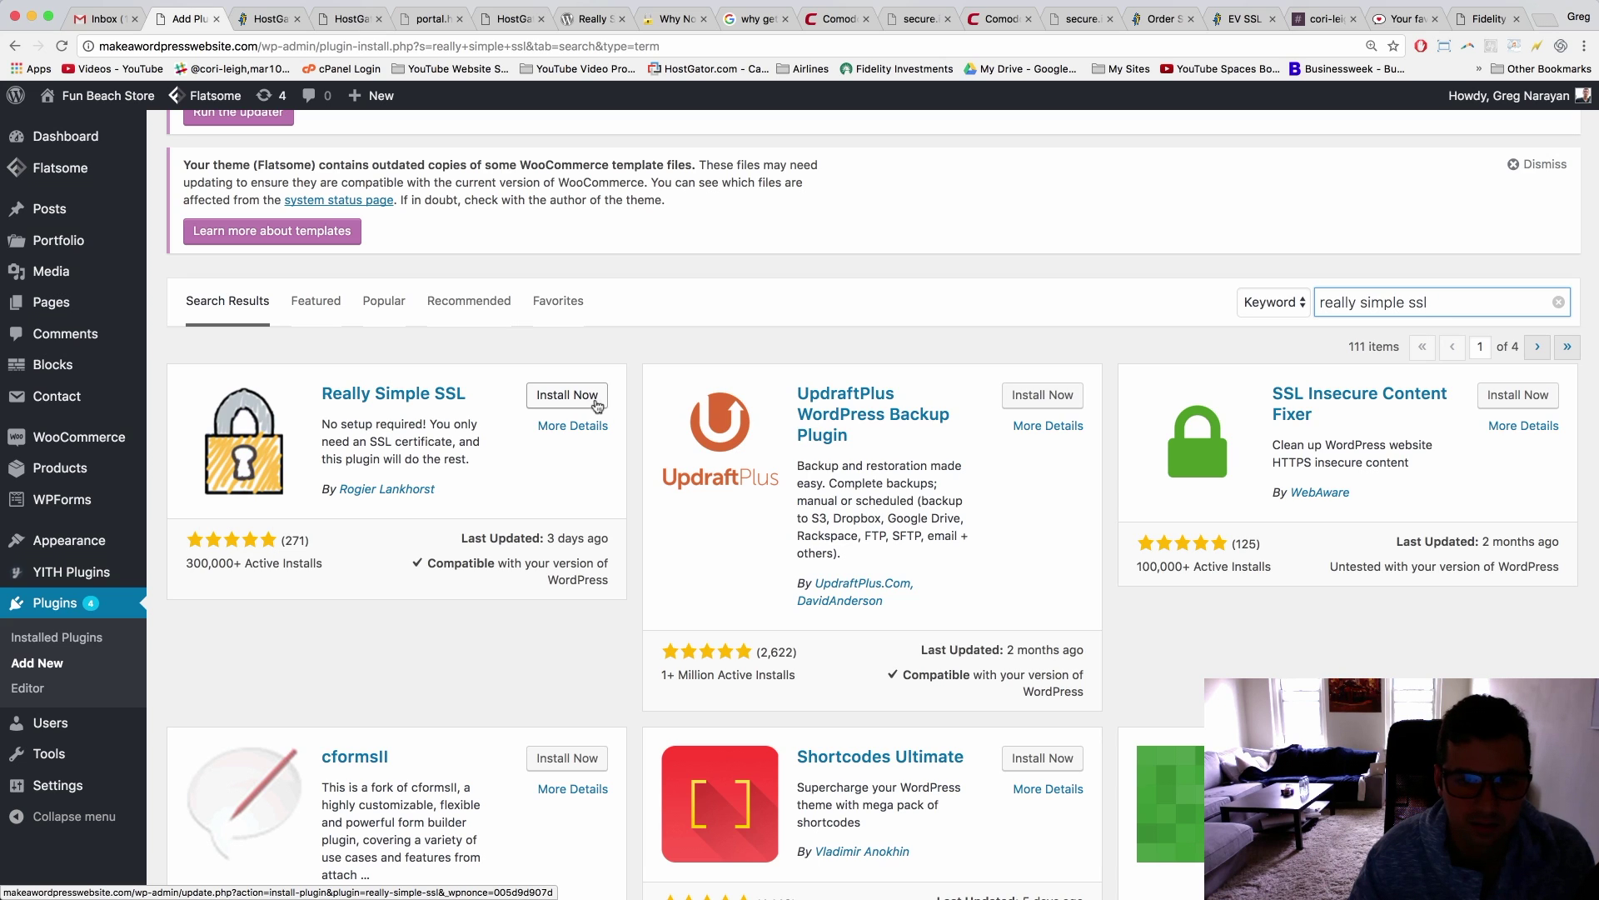
Install and activate Really Simple SSL, then open its Settings from the plugin list
left_click(572, 396)
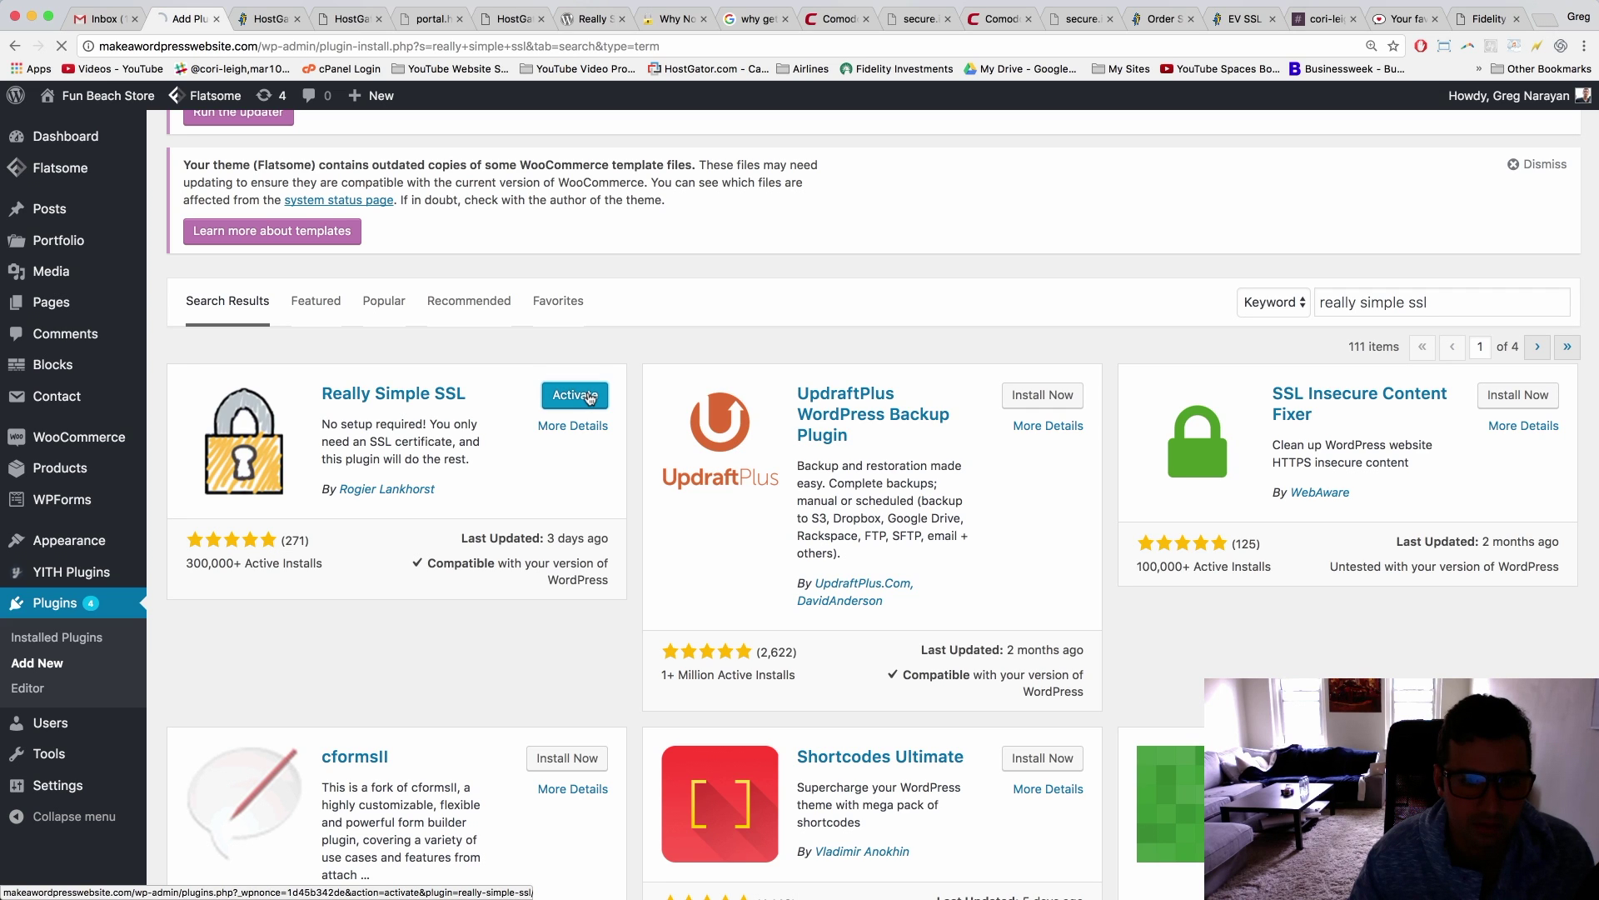
left_click(588, 397)
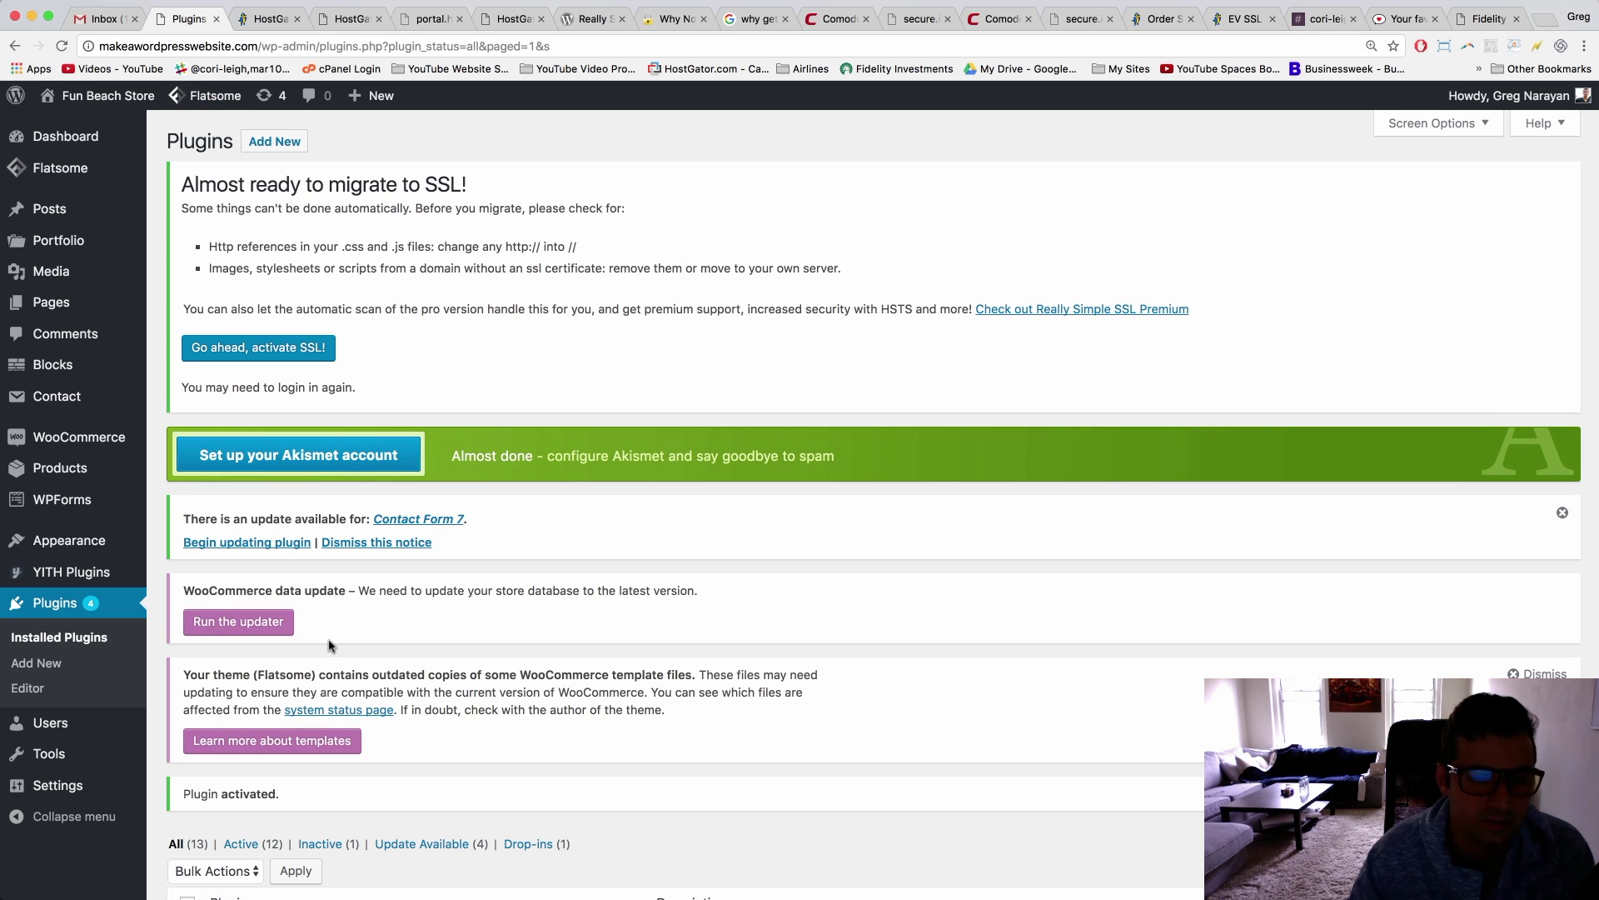
scroll(329, 645, "down", 2)
scroll(329, 646, "down", 10)
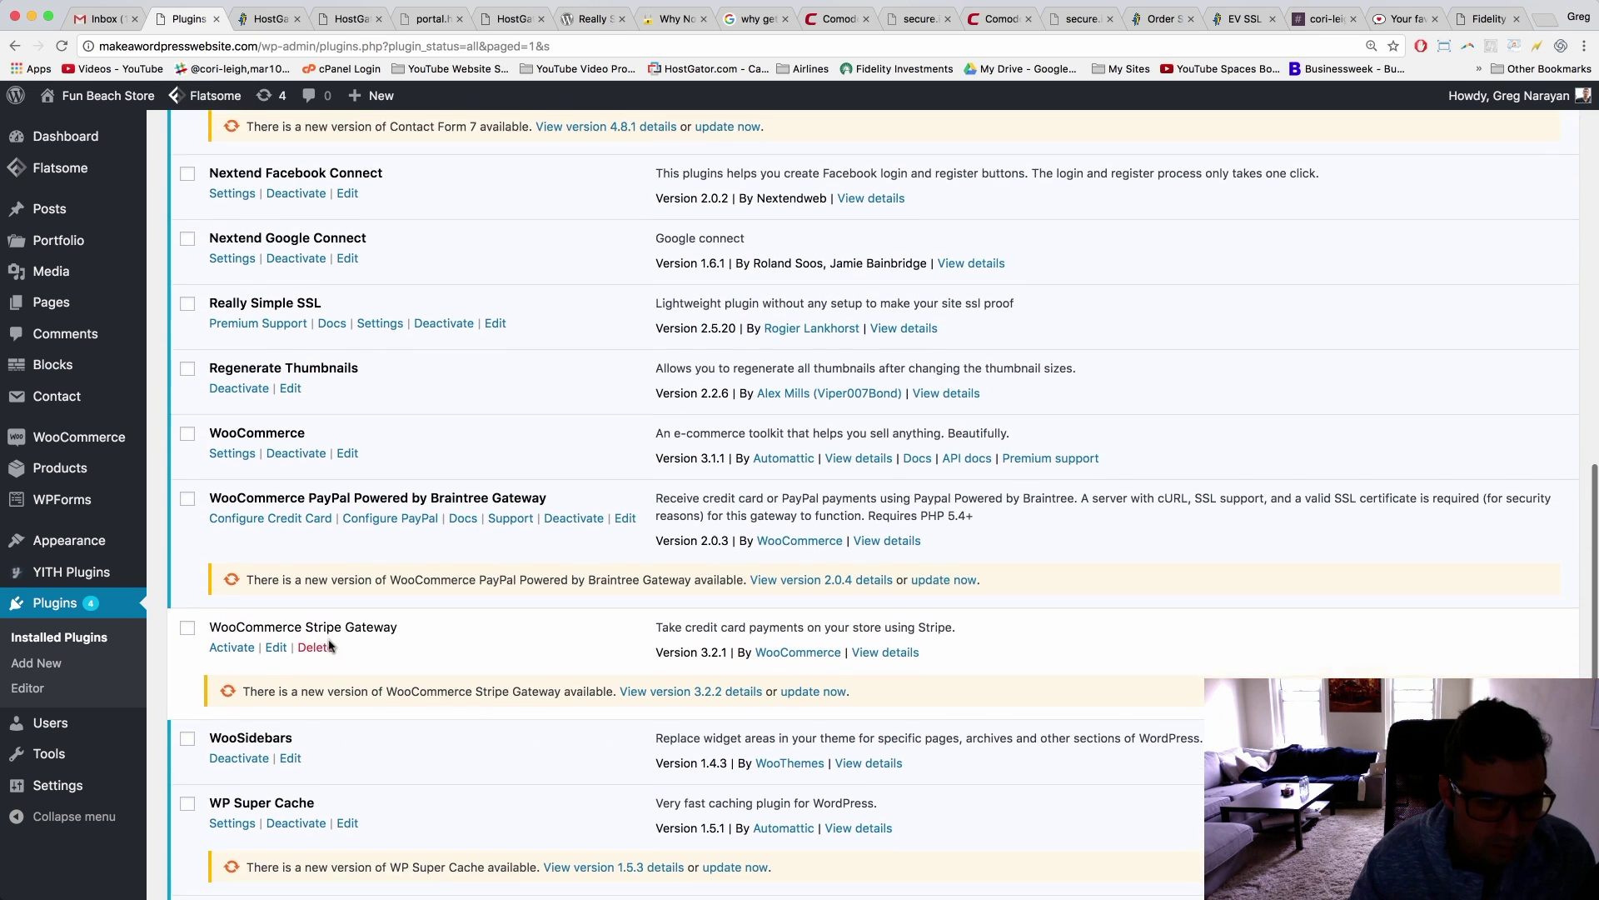
scroll(329, 645, "down", 3)
scroll(258, 686, "up", 10)
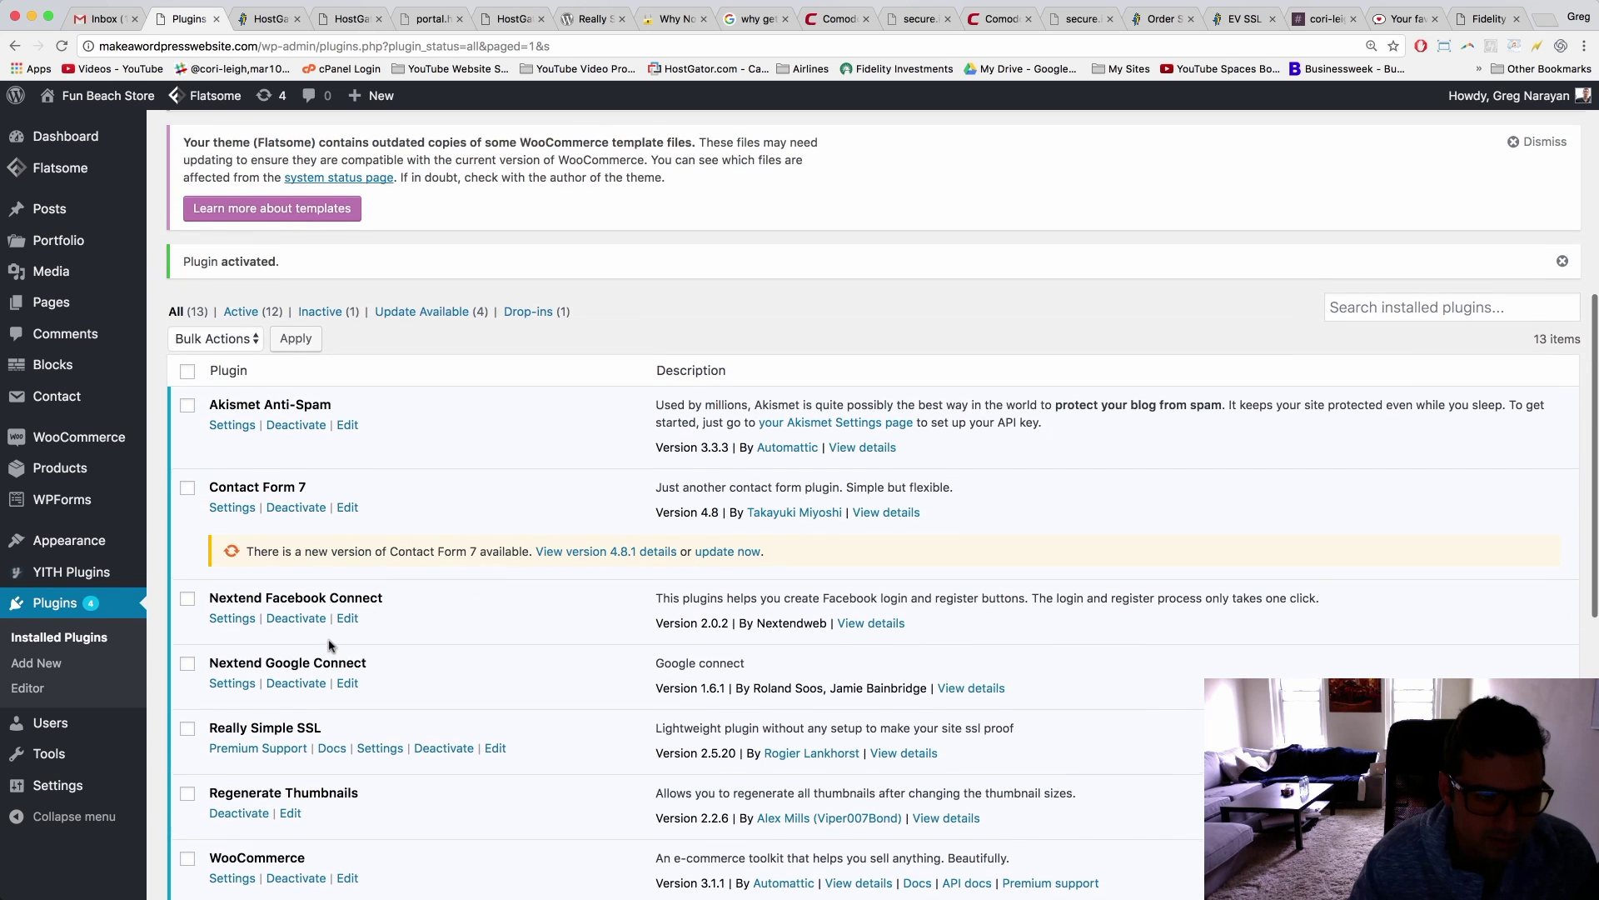
scroll(257, 686, "down", 1)
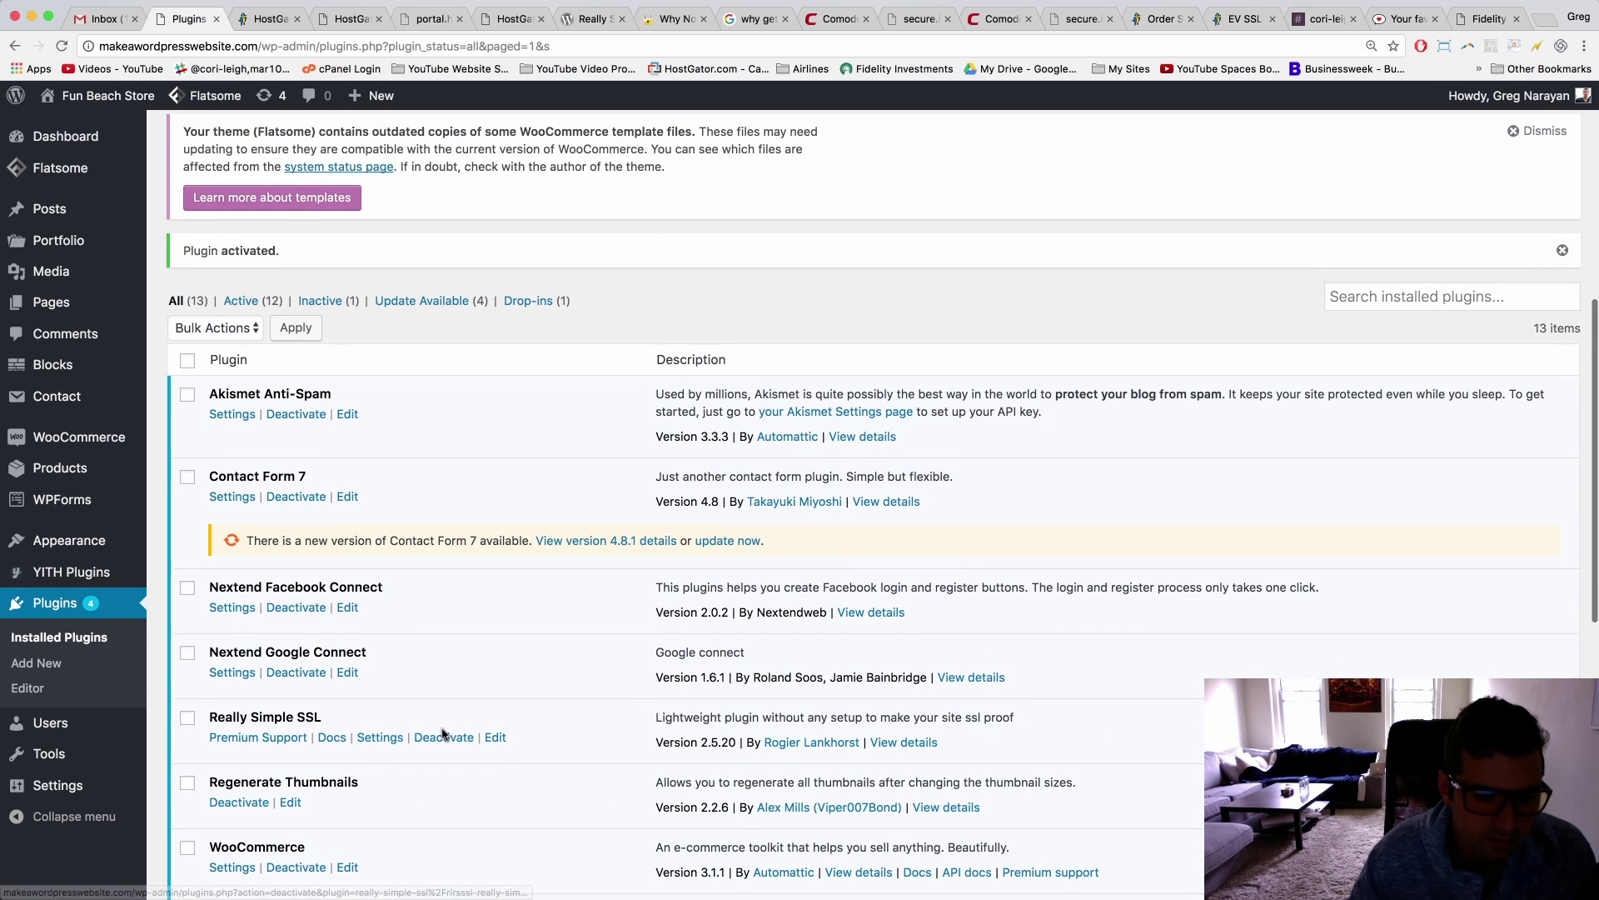
left_click(396, 739)
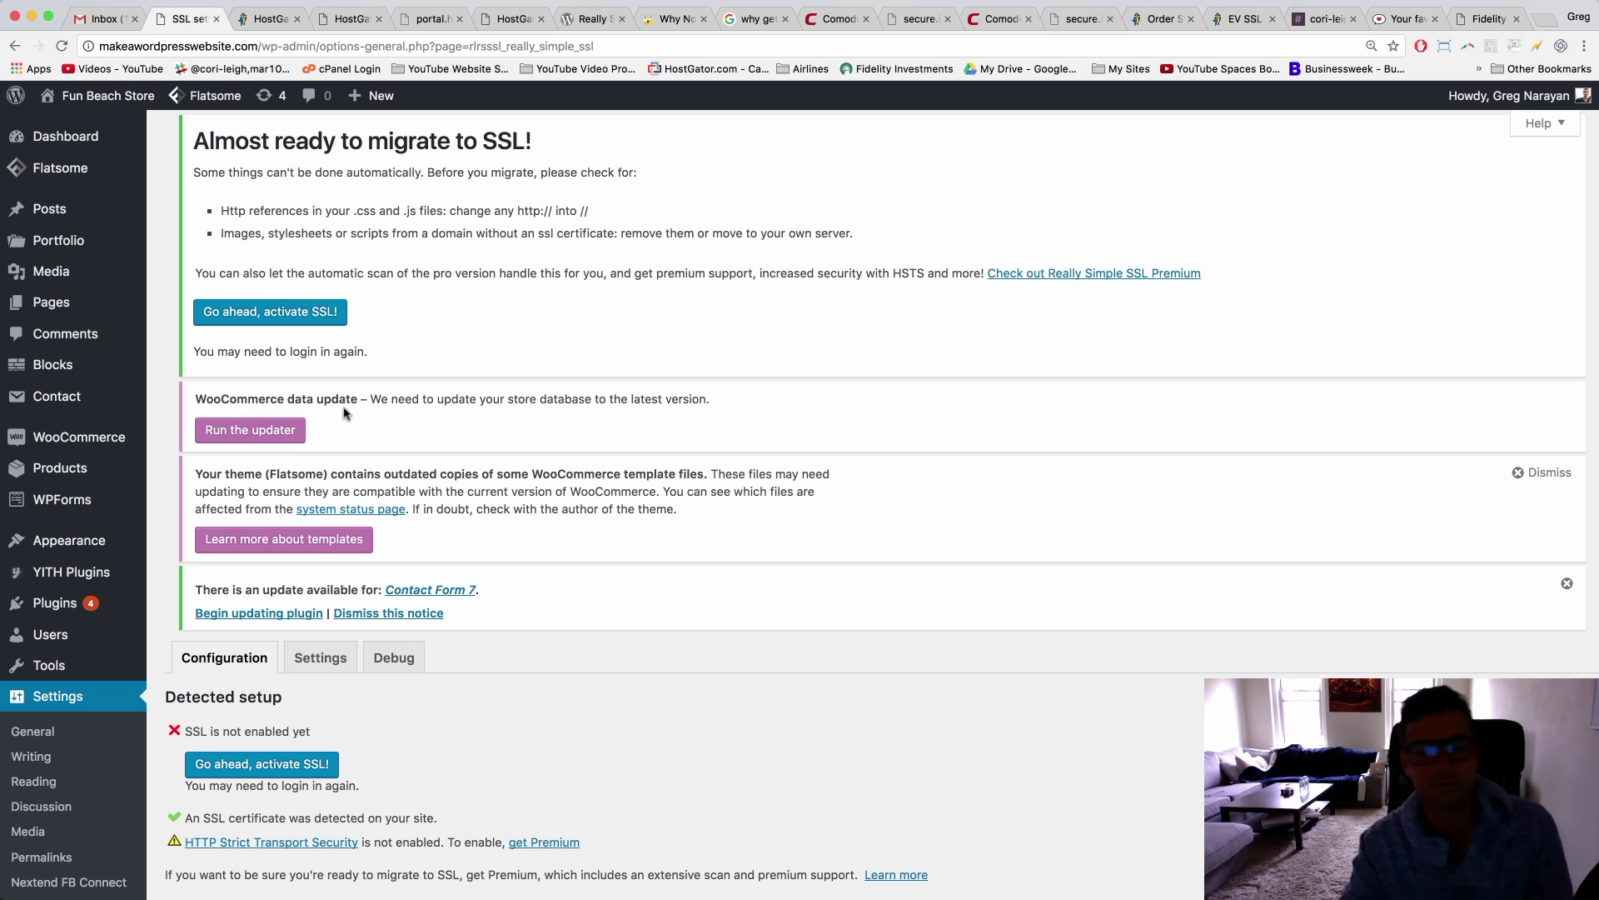
Scroll to Detected setup and highlight the line reporting an SSL certificate was detected
scroll(344, 413, "down", 4)
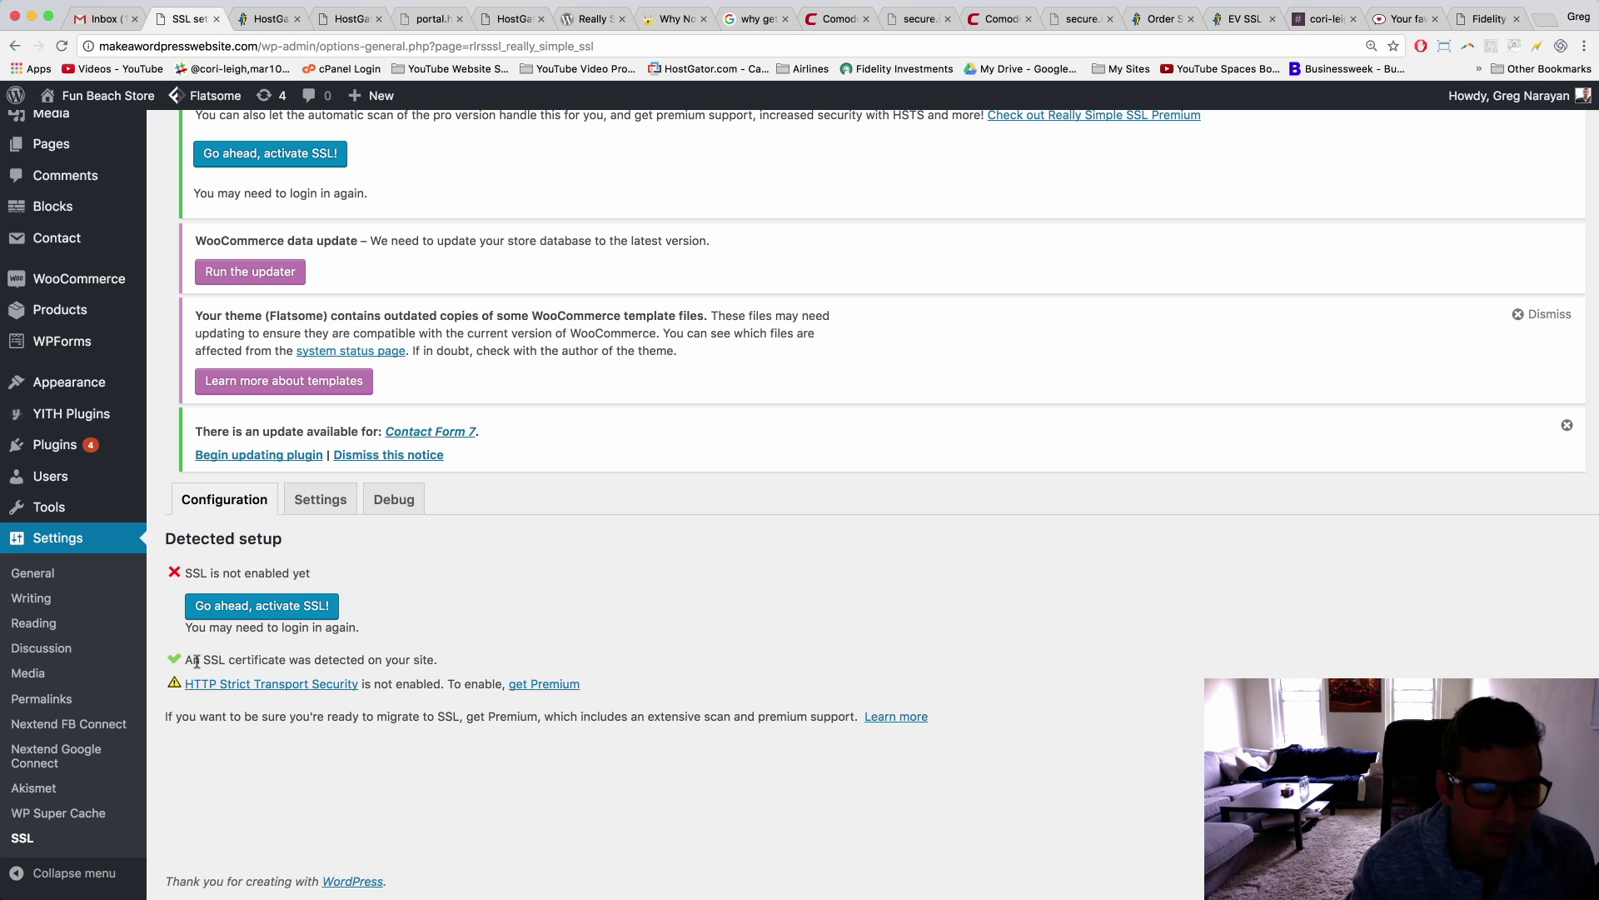
left_click_drag(197, 660, 433, 659)
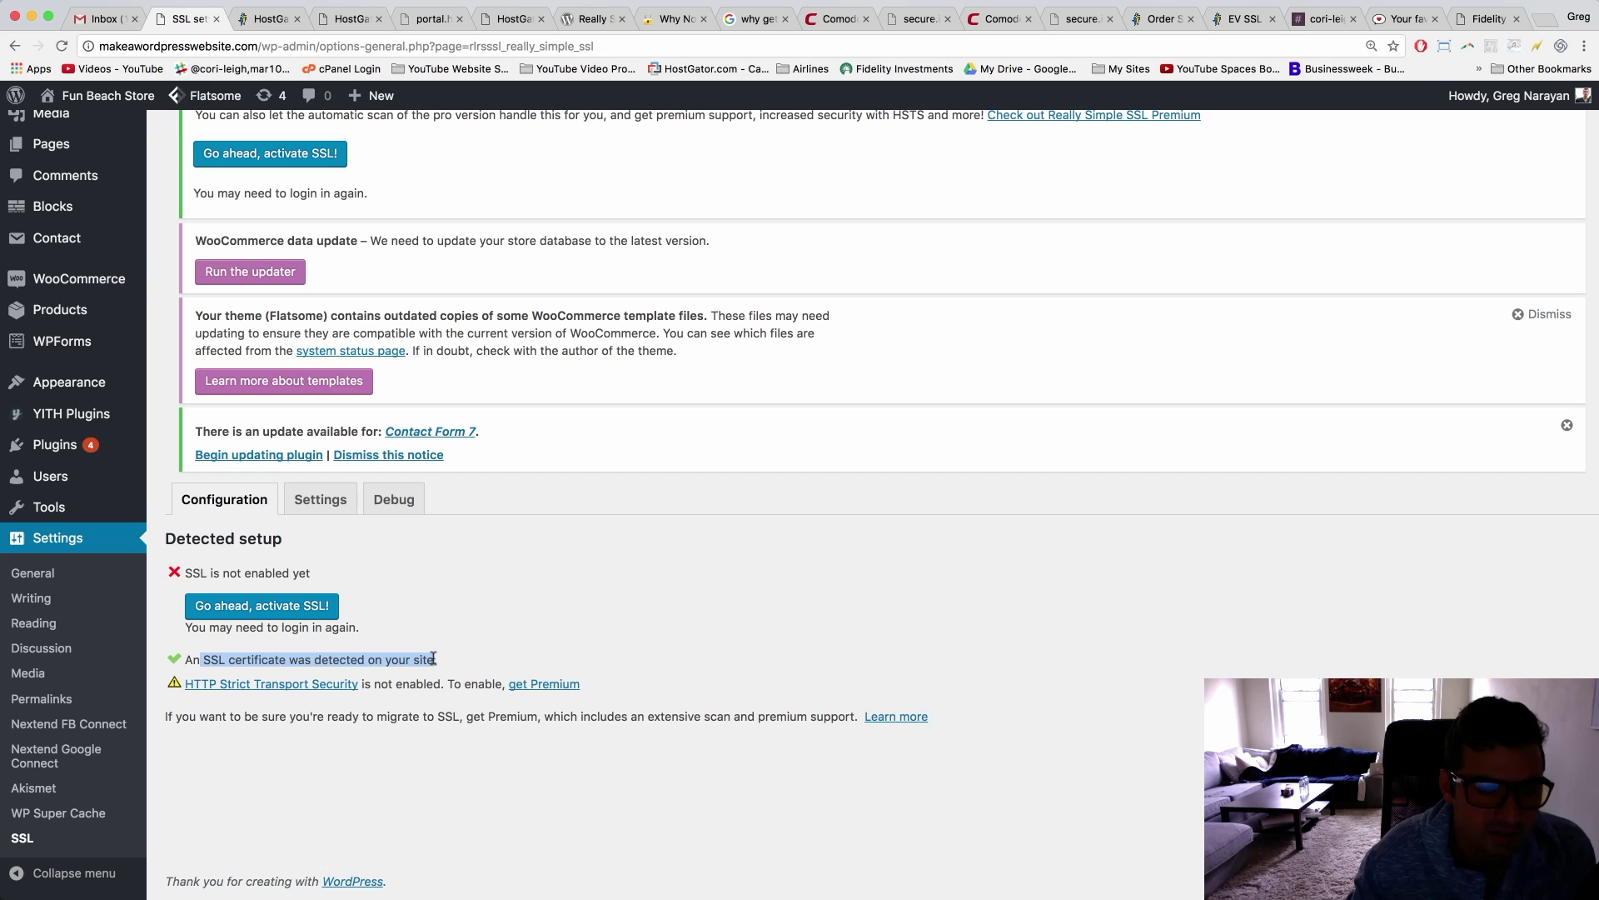
left_click(434, 658)
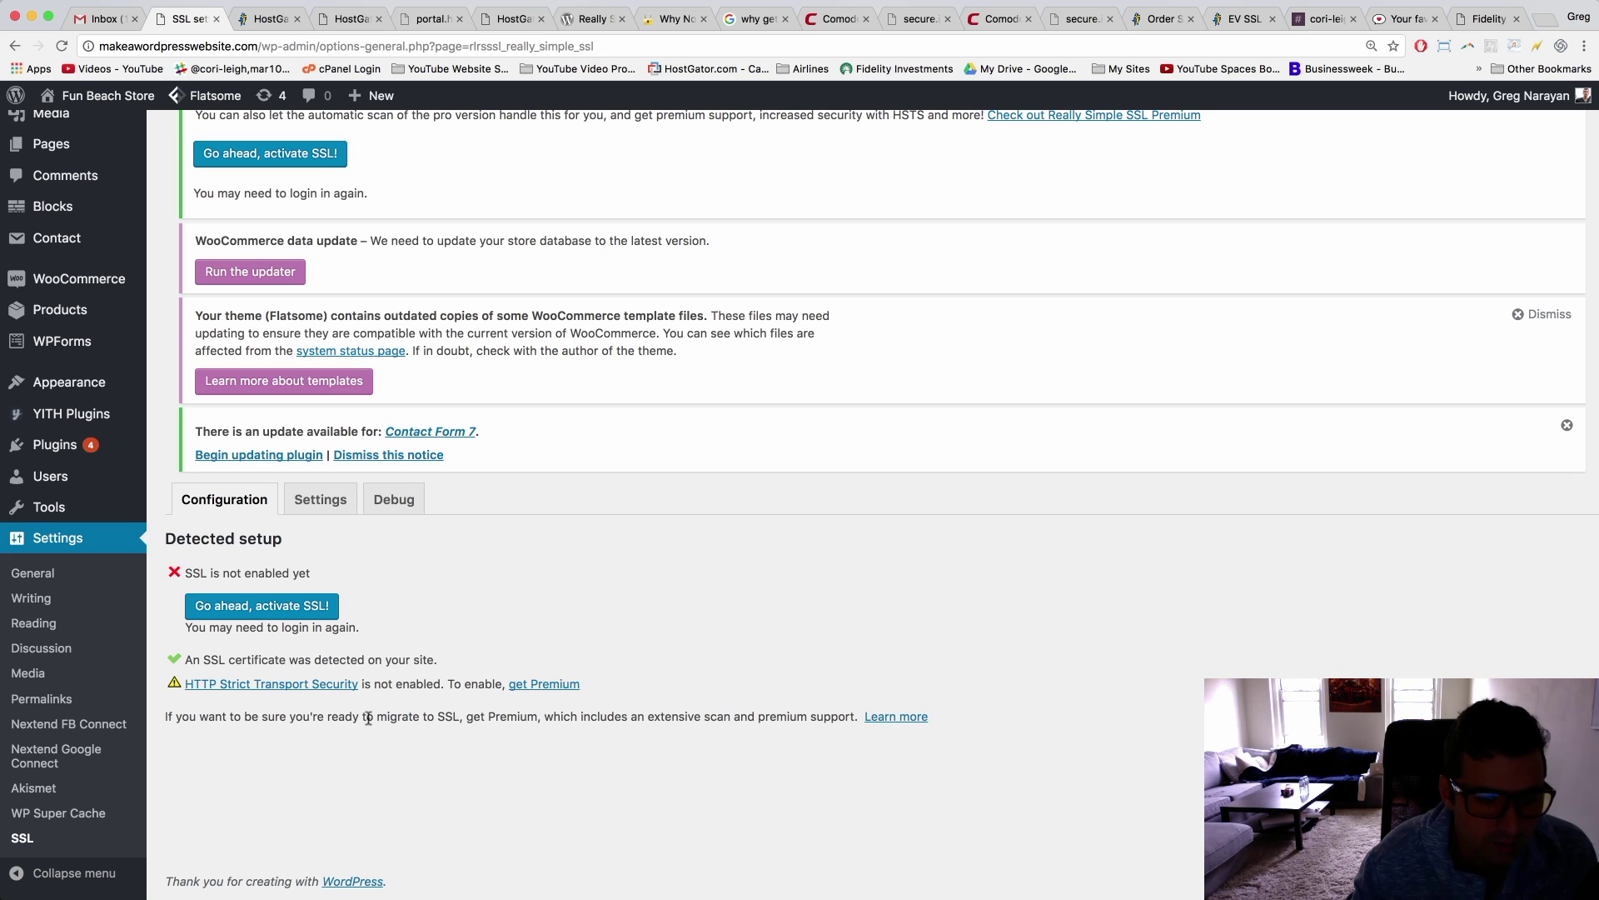
Activate SSL with 'Go ahead, activate SSL!' and highlight the certificate-detected check
left_click(248, 610)
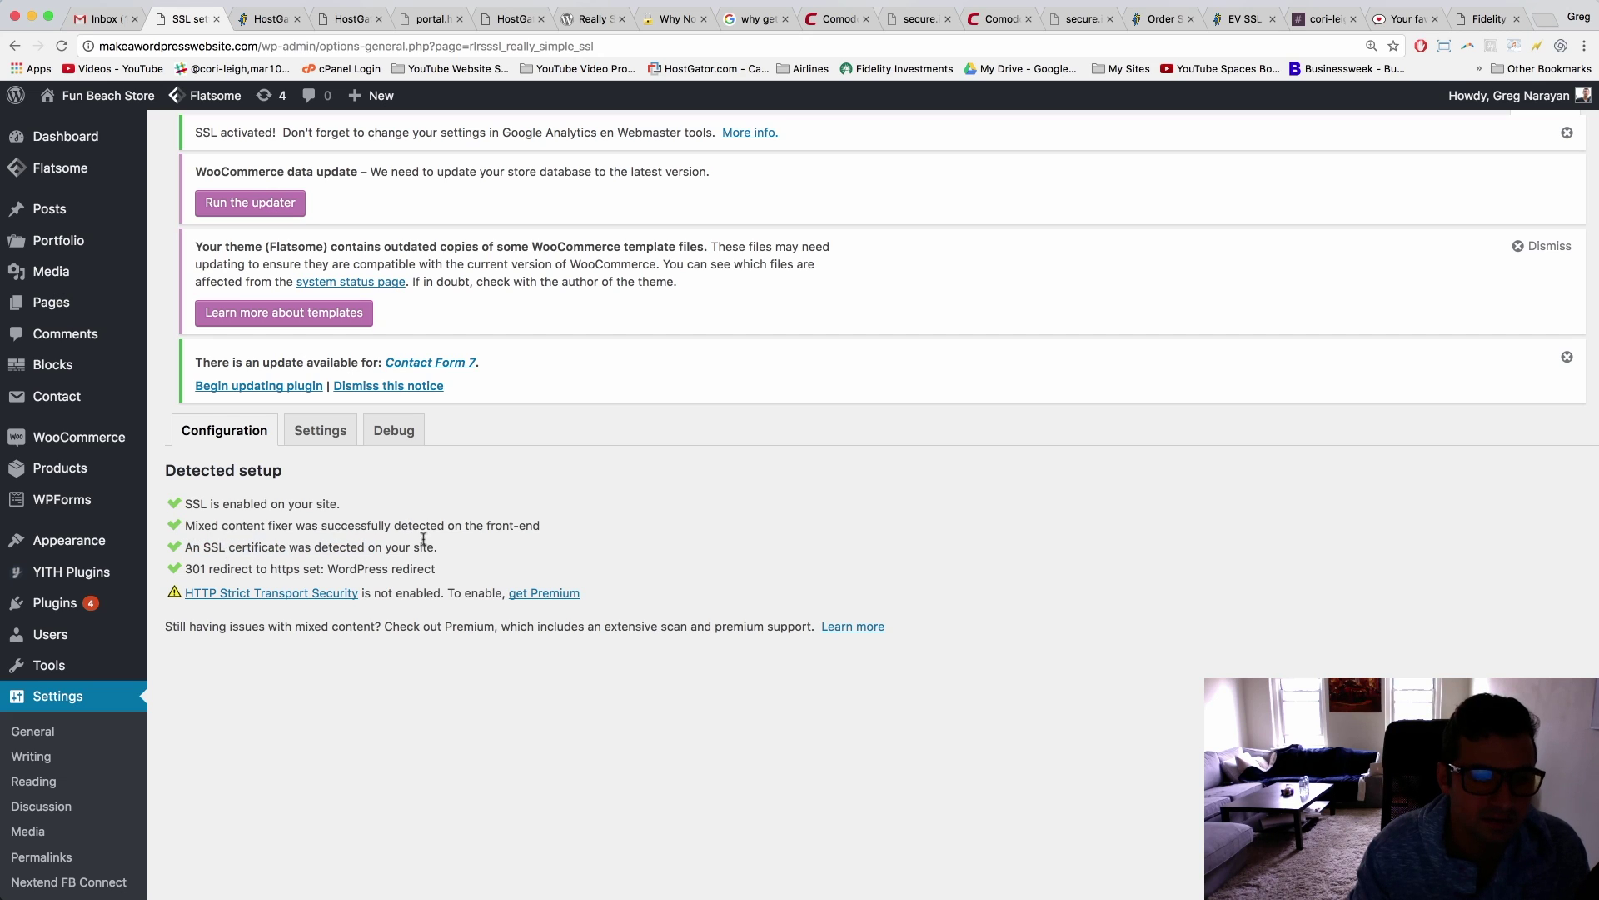
triple_click(451, 546)
left_click(451, 546)
Highlight the 301 redirect to https check, then visit the Fun Beach Store front page
left_click(382, 565)
left_click_drag(447, 571, 296, 567)
left_click(257, 564)
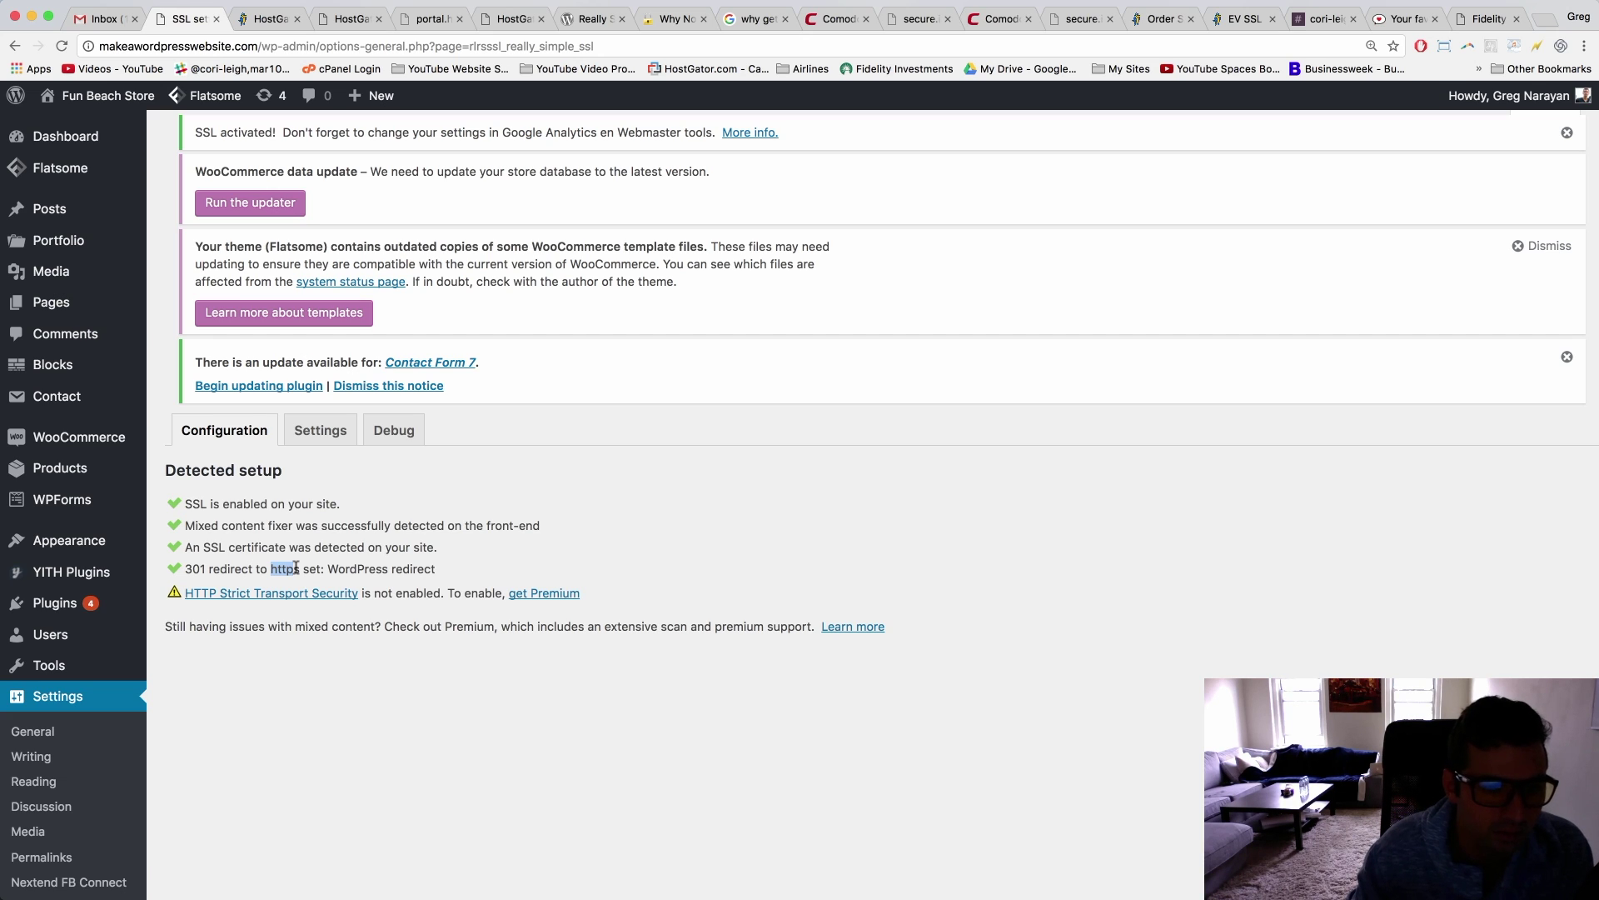
left_click_drag(305, 568, 269, 570)
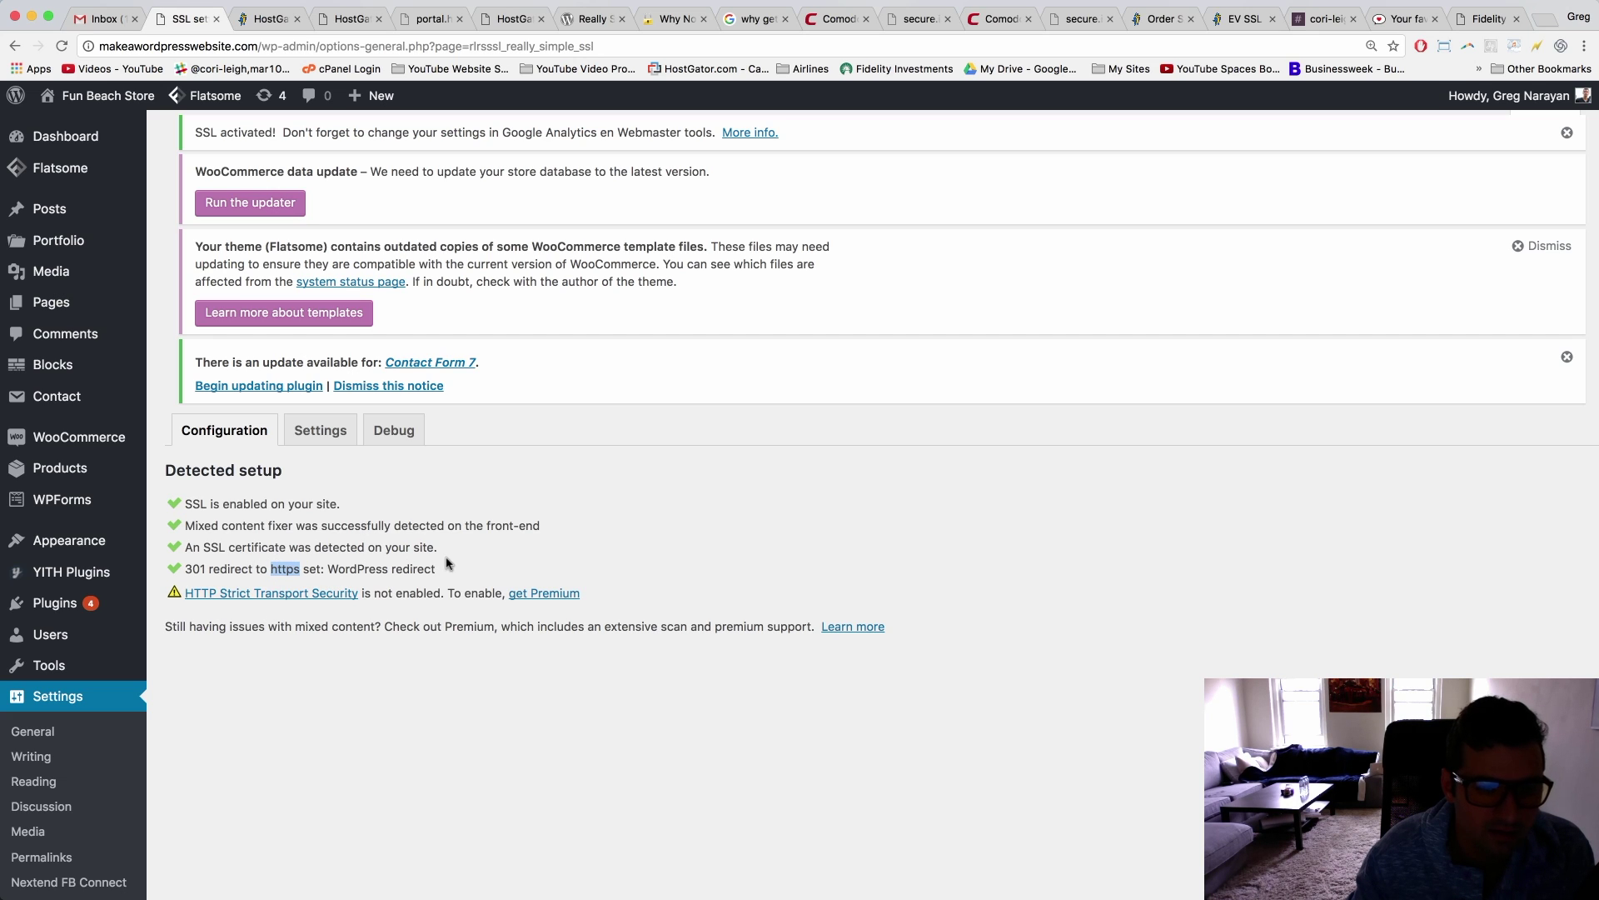
left_click(465, 572)
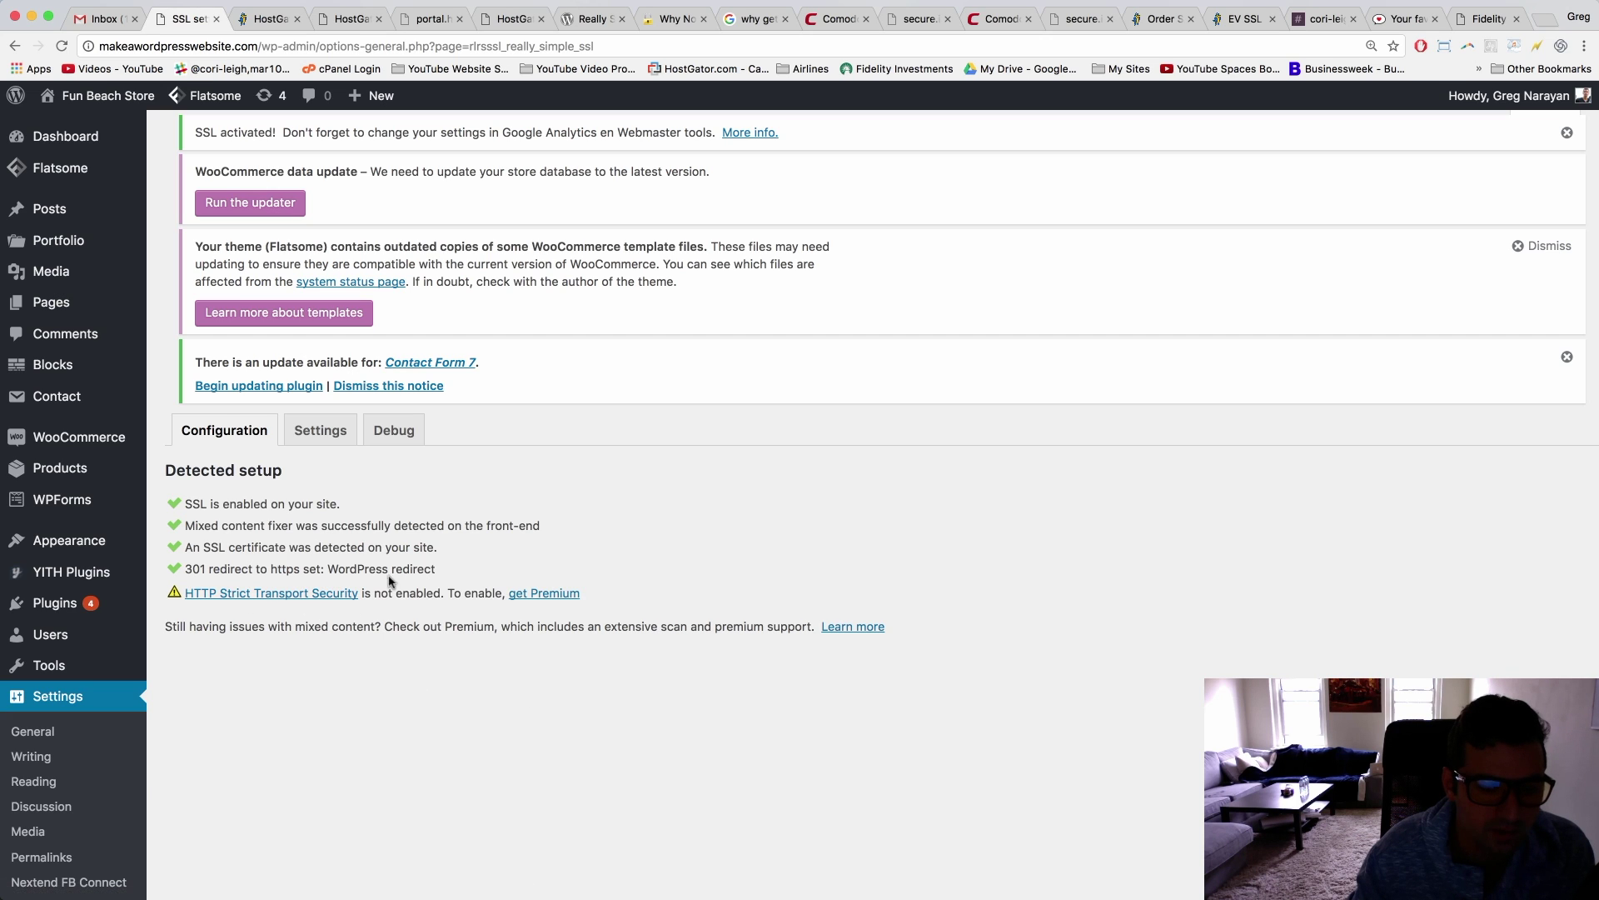
left_click(100, 95)
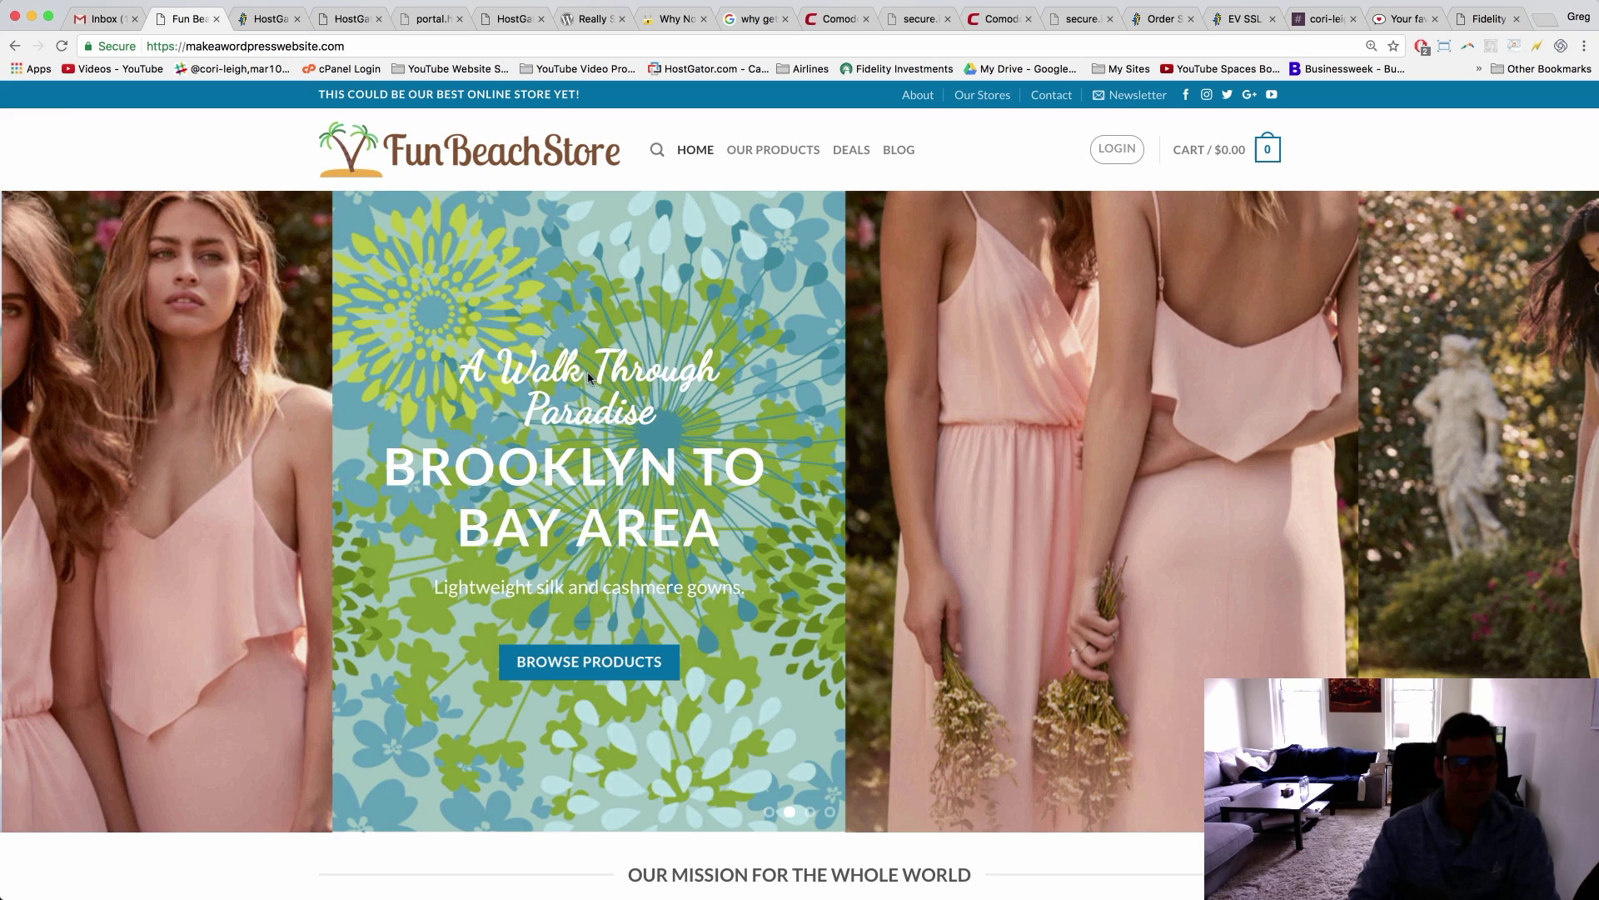
Show the Secure padlock's connection details, highlighting that information sent stays private
left_click(91, 48)
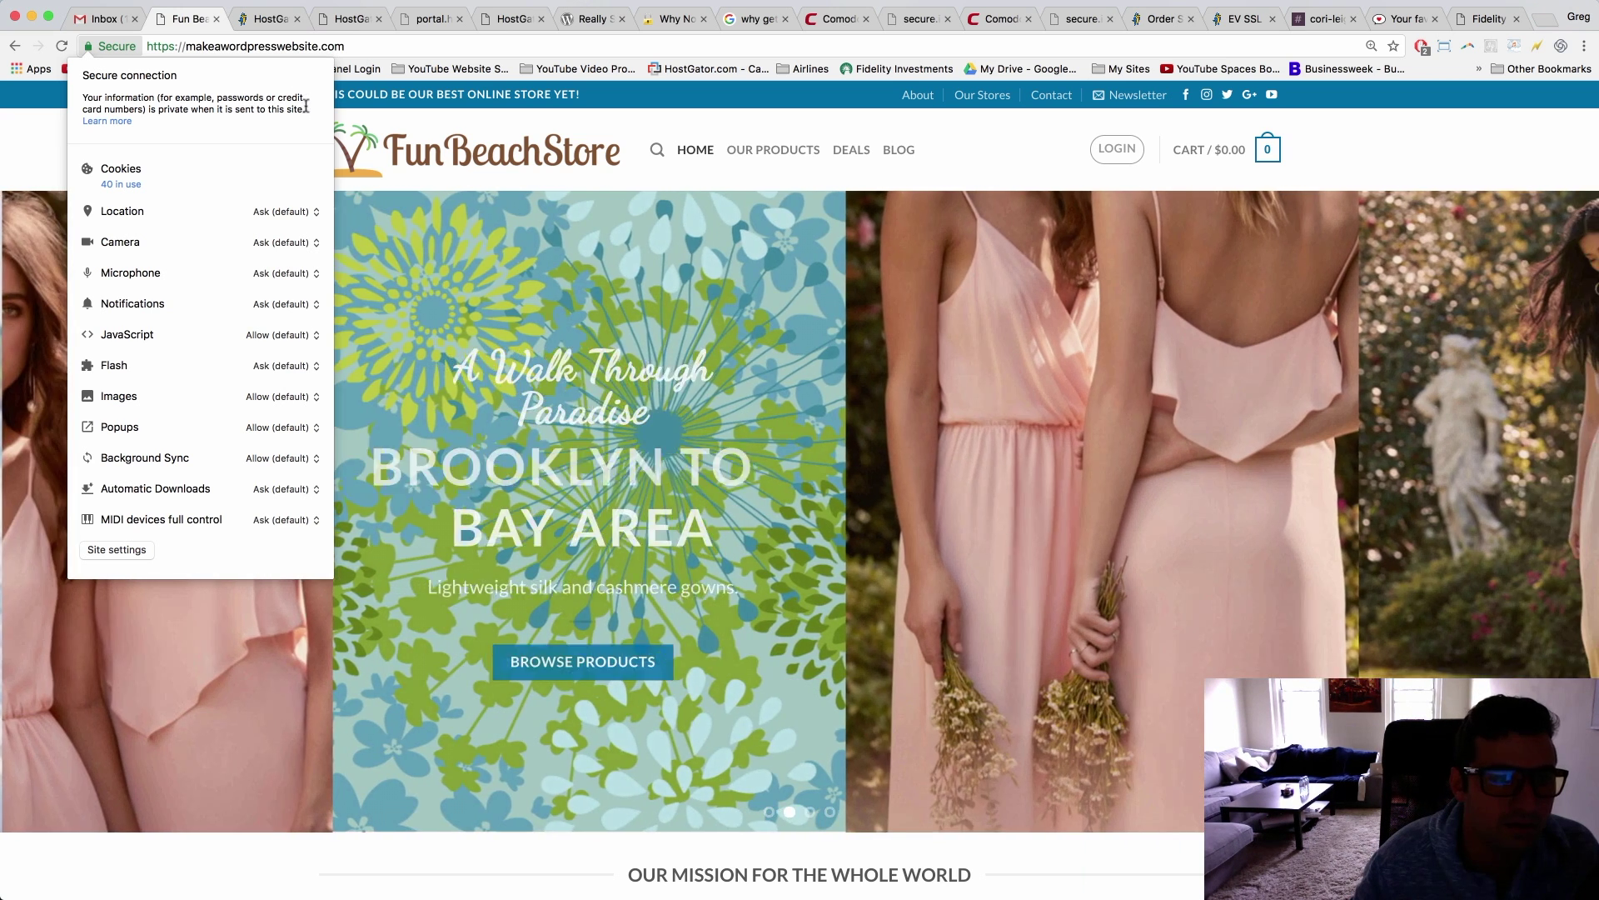
left_click_drag(306, 110, 162, 109)
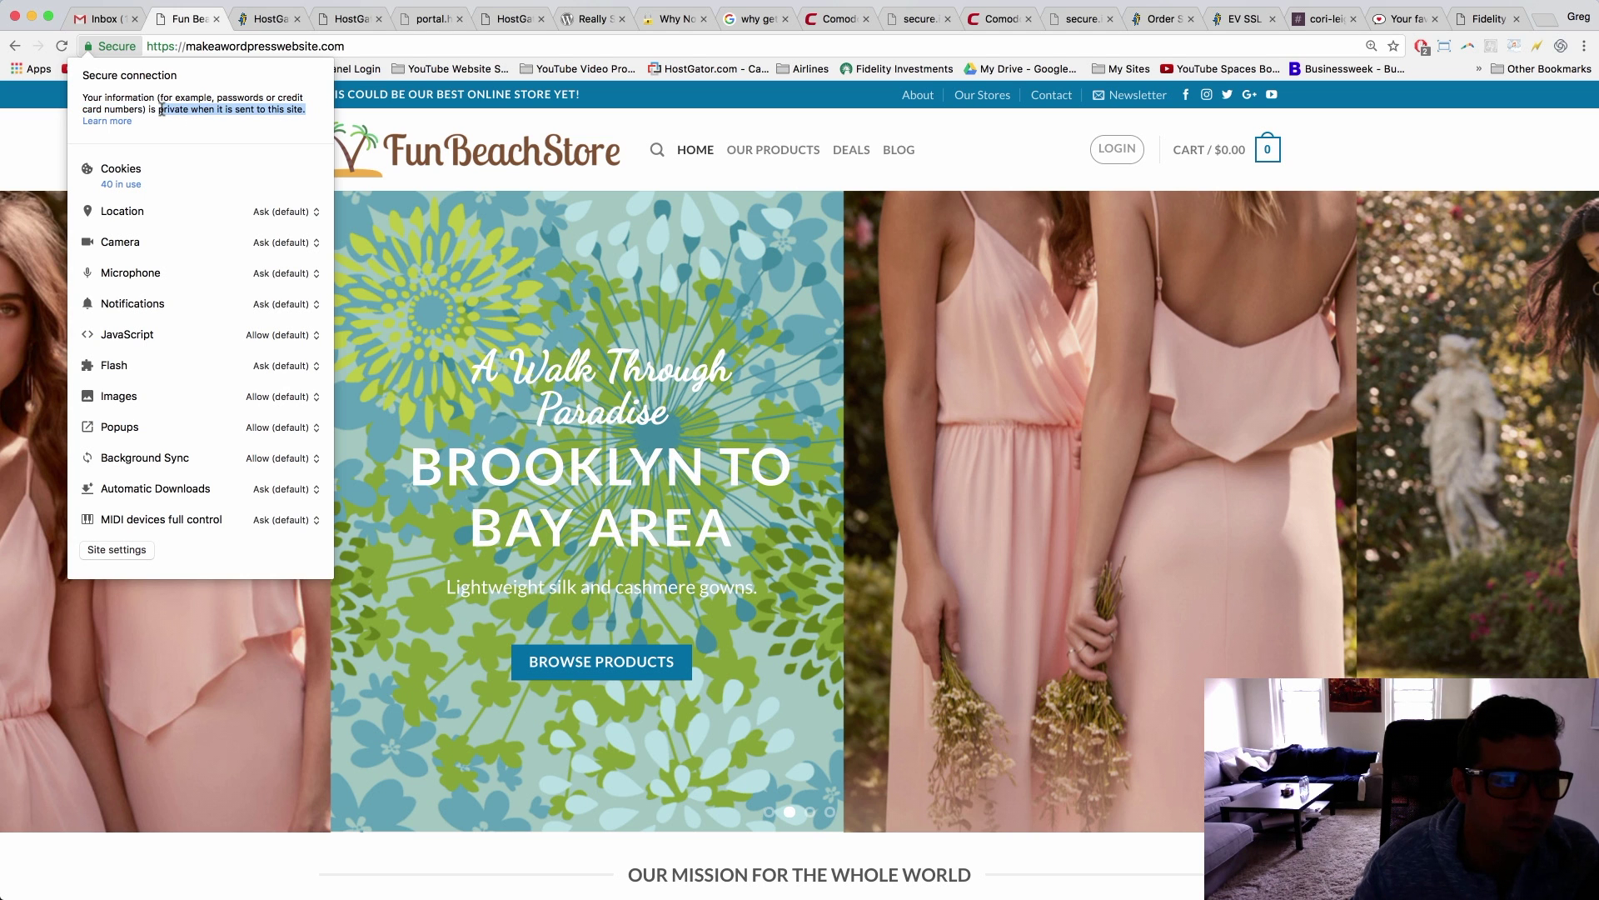
left_click(200, 109)
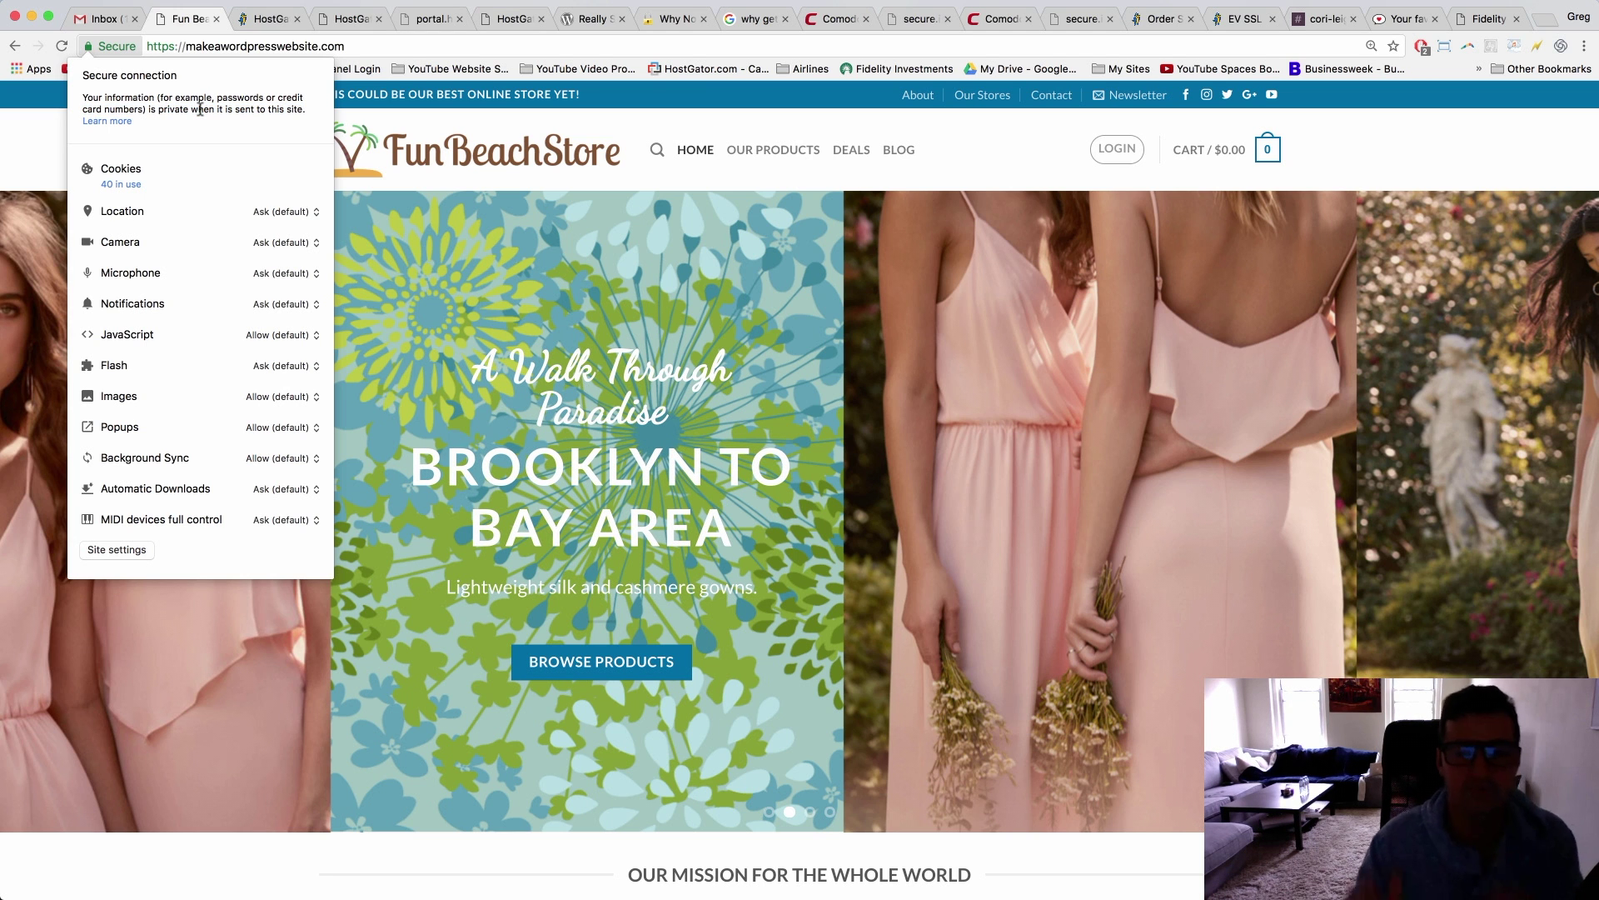